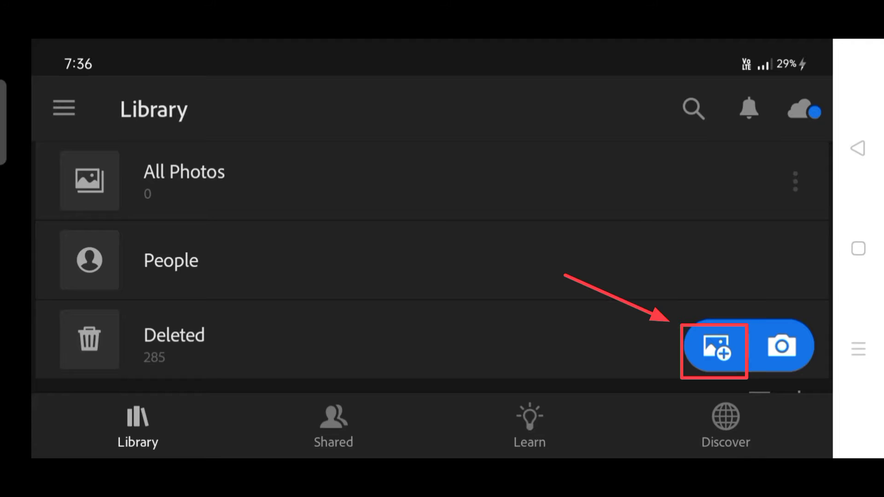
Step: Import the 31 August portrait of the bearded man into the Lightroom library
left_click(716, 346)
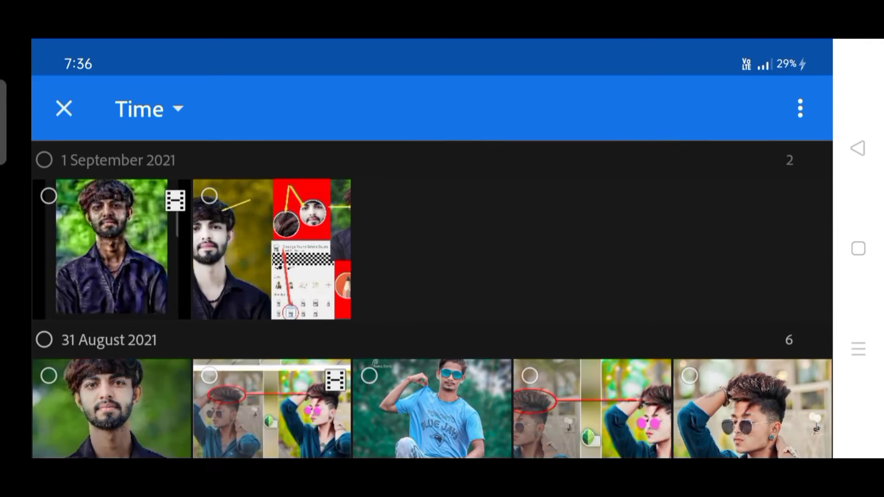
scroll(432, 299, "down", 2)
left_click(112, 346)
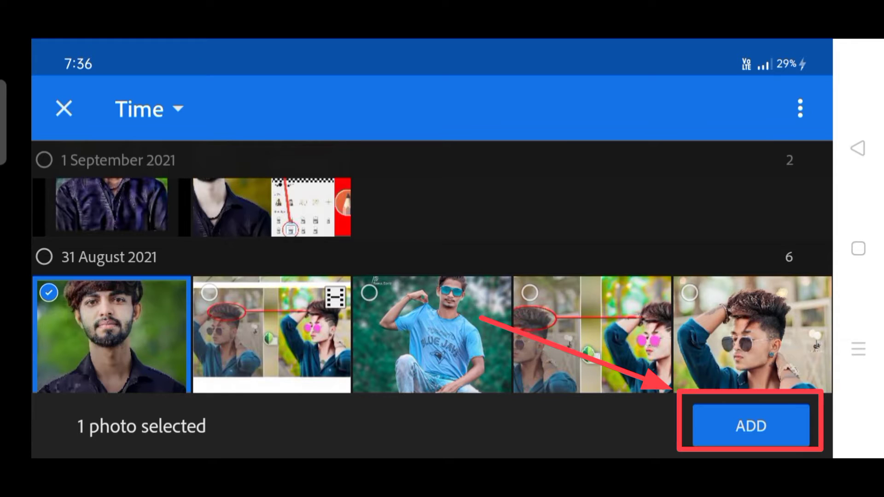
left_click(751, 425)
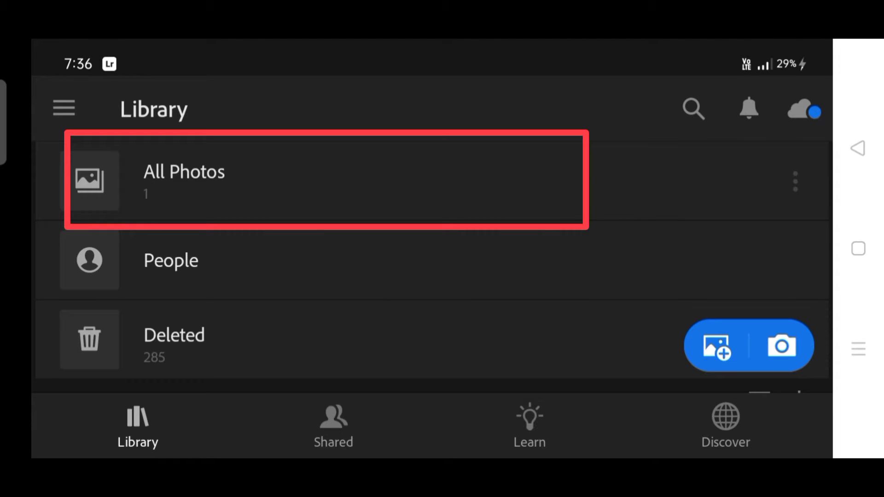
Step: Open the imported portrait from All Photos in the Lightroom editor
left_click(184, 180)
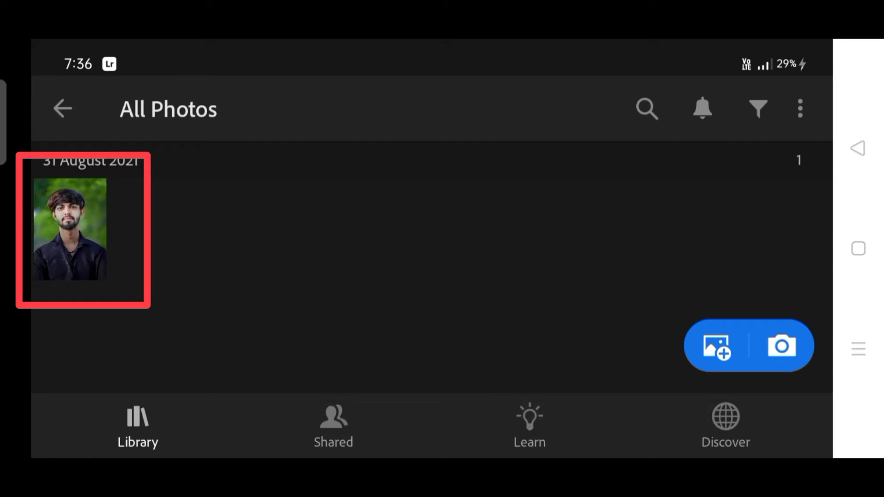
left_click(70, 229)
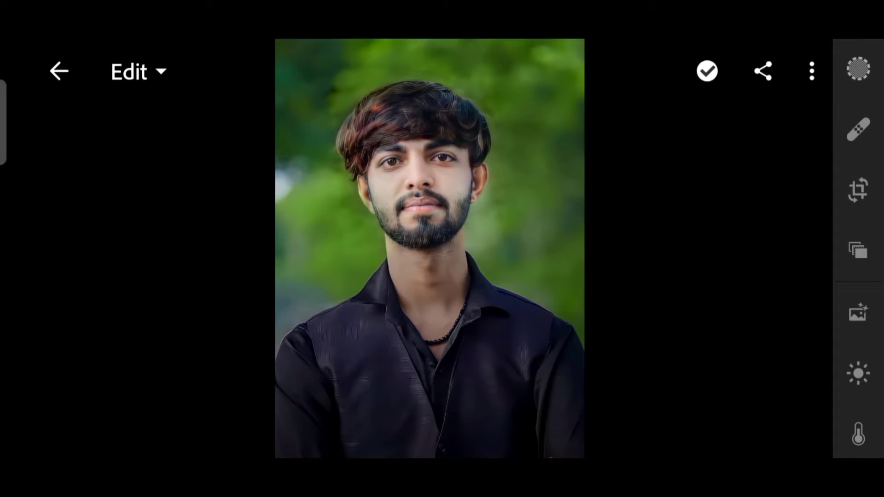
left_click_drag(858, 294, 872, 90)
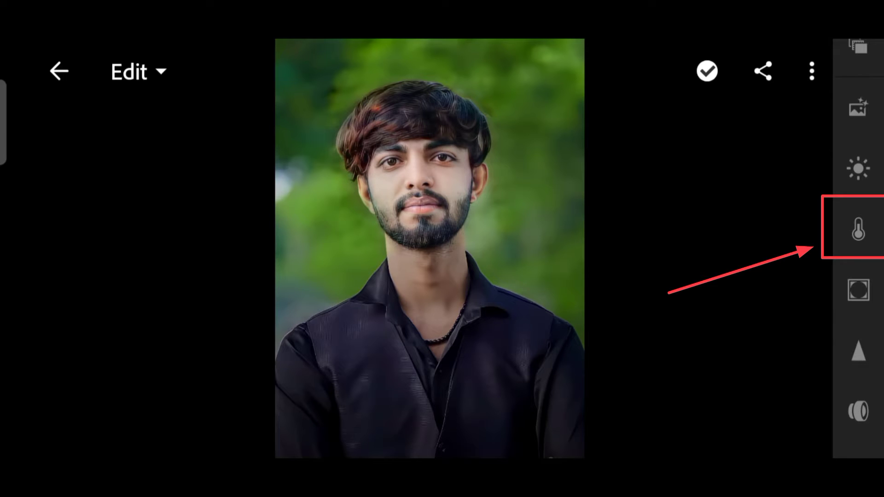
Step: In Color Mix, set the orange tones to saturation -32 and luminance 74
left_click(858, 228)
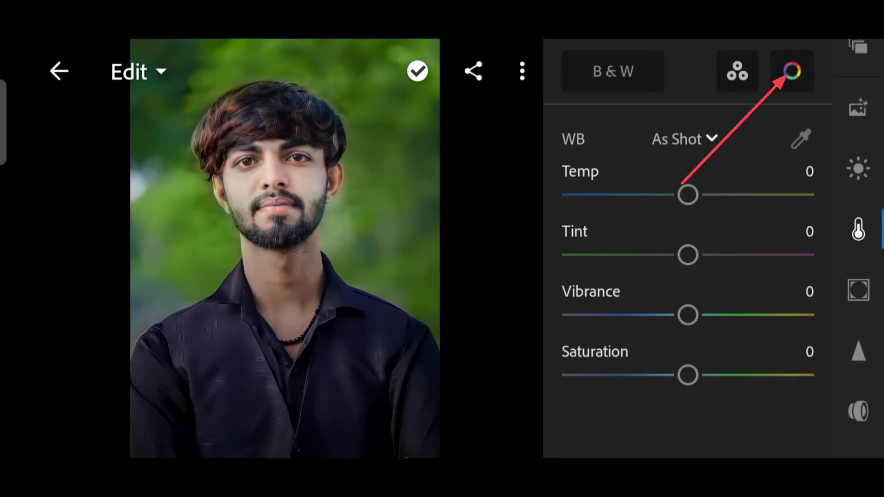
left_click(791, 71)
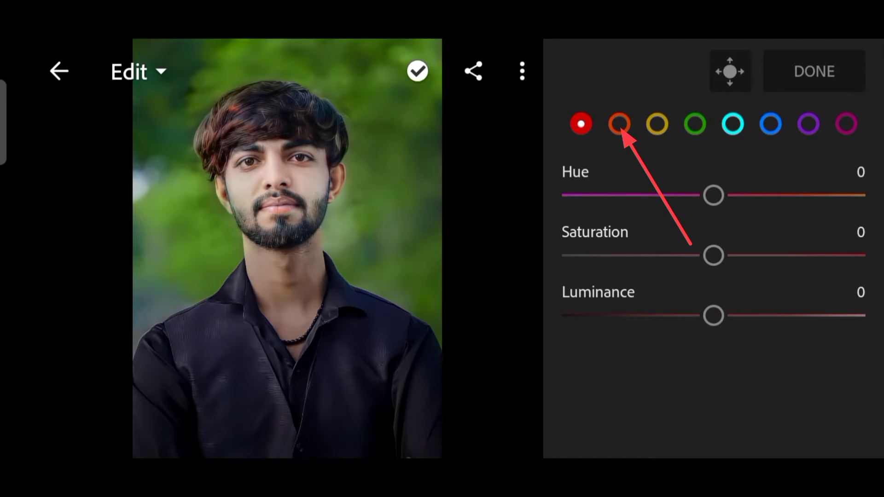
left_click(619, 124)
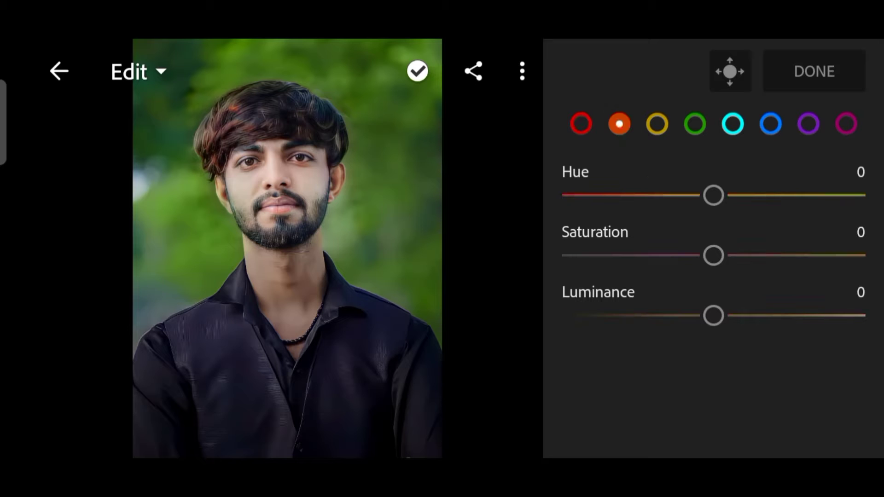
left_click_drag(713, 255, 649, 267)
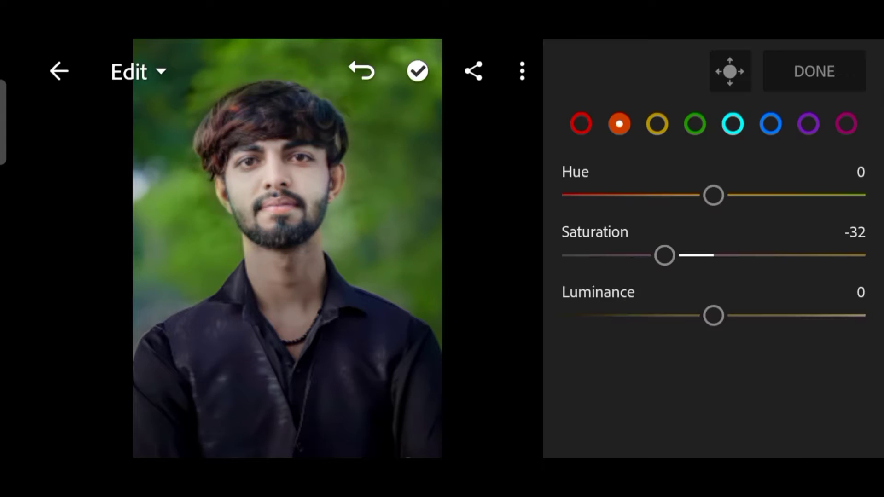
left_click_drag(712, 314, 803, 295)
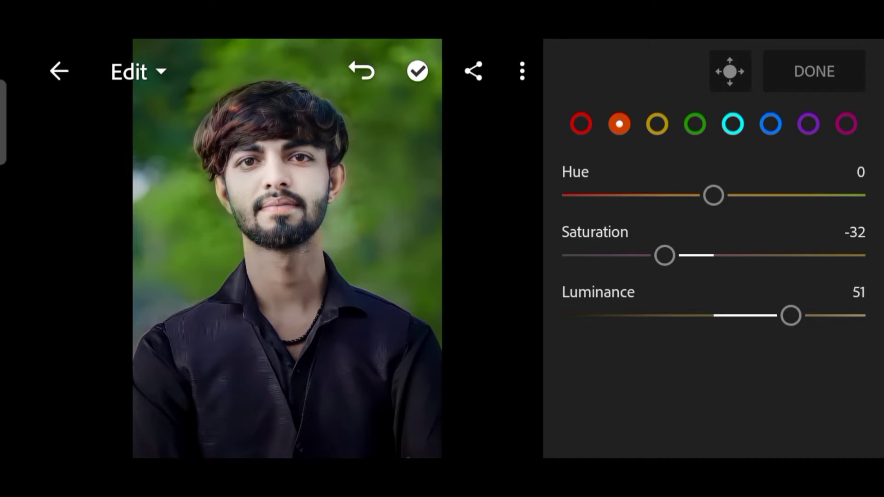
left_click_drag(790, 316, 825, 316)
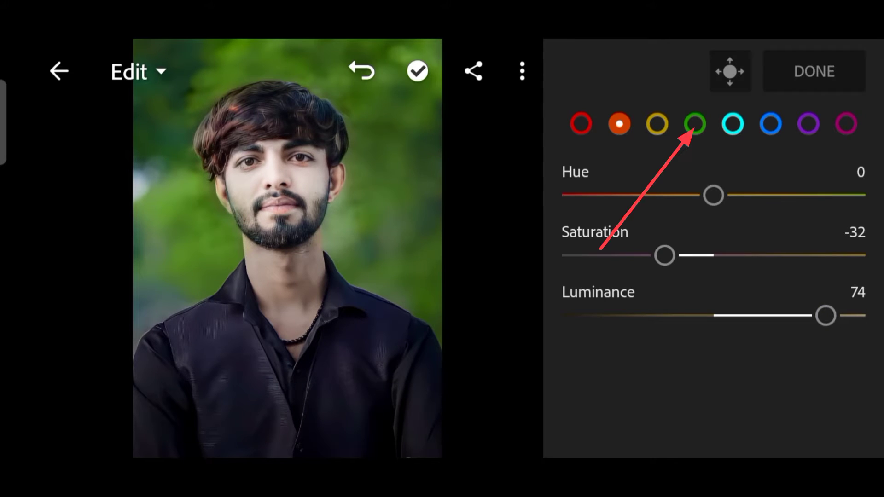
Step: Set the green tones to hue -100 and saturation 100, turning the background yellow
left_click(696, 124)
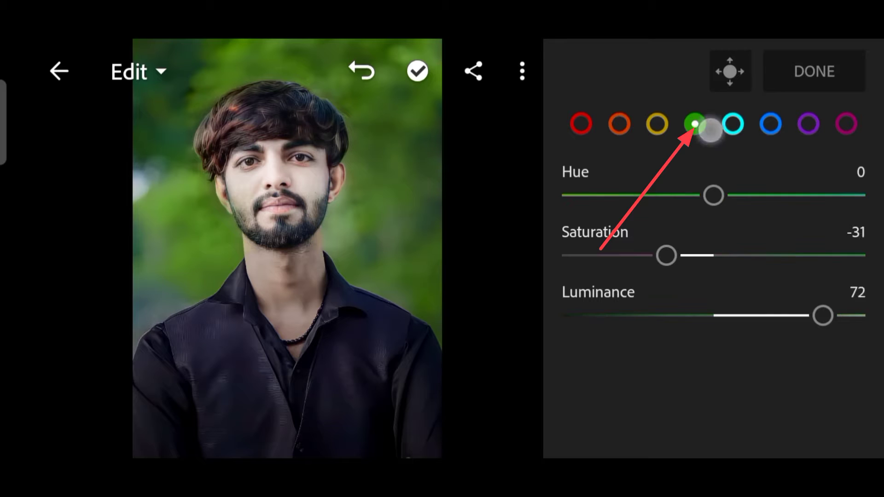
mouse_move(713, 195)
left_mouse_down()
mouse_move(561, 223)
mouse_move(464, 223)
left_mouse_up()
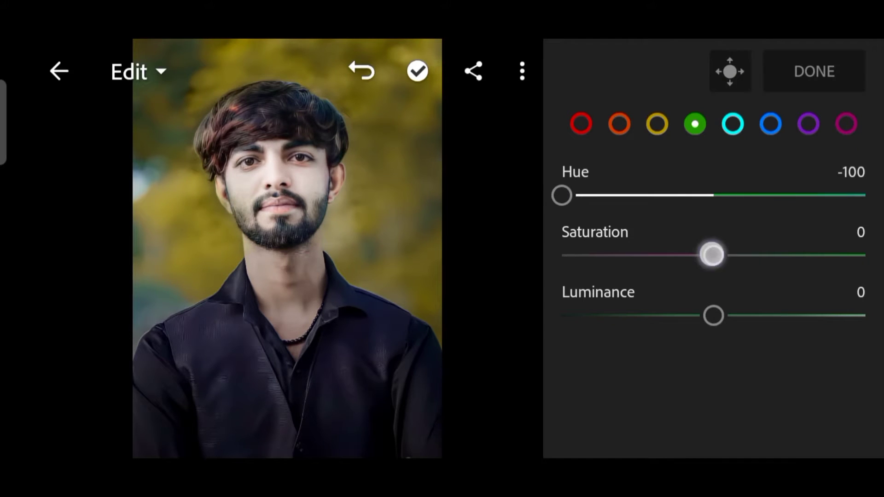
mouse_move(713, 255)
left_mouse_down()
mouse_move(852, 253)
mouse_move(877, 237)
left_mouse_up()
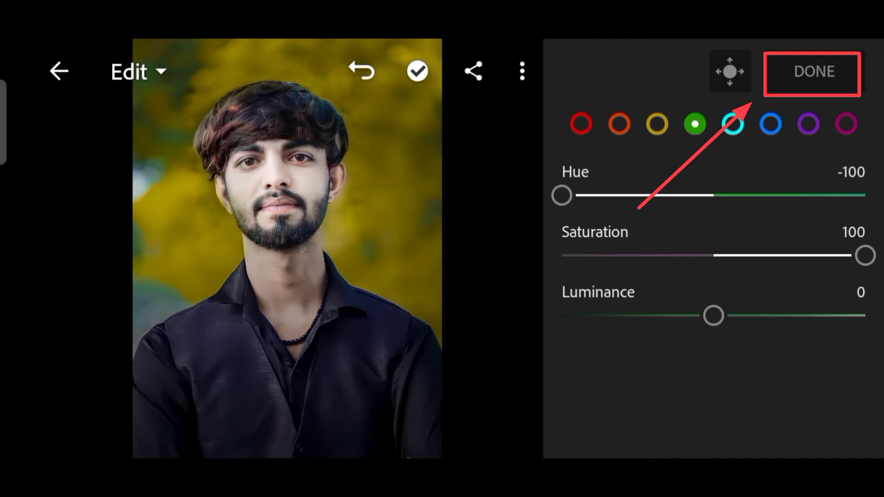
left_click(814, 71)
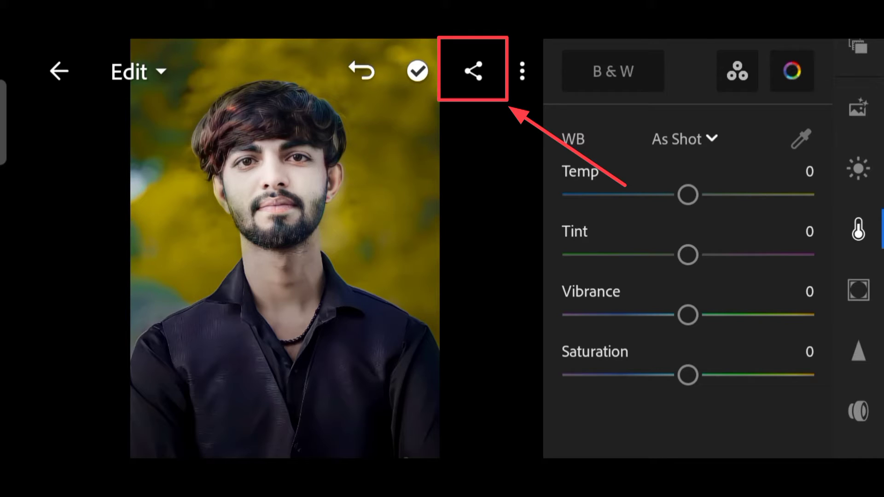
Step: Share the edited portrait to another app using Share to..
left_click(473, 71)
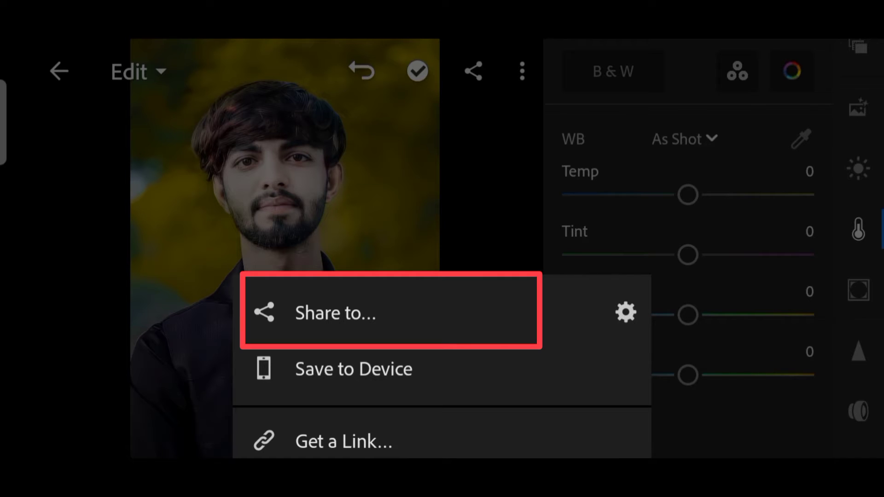
left_click(424, 310)
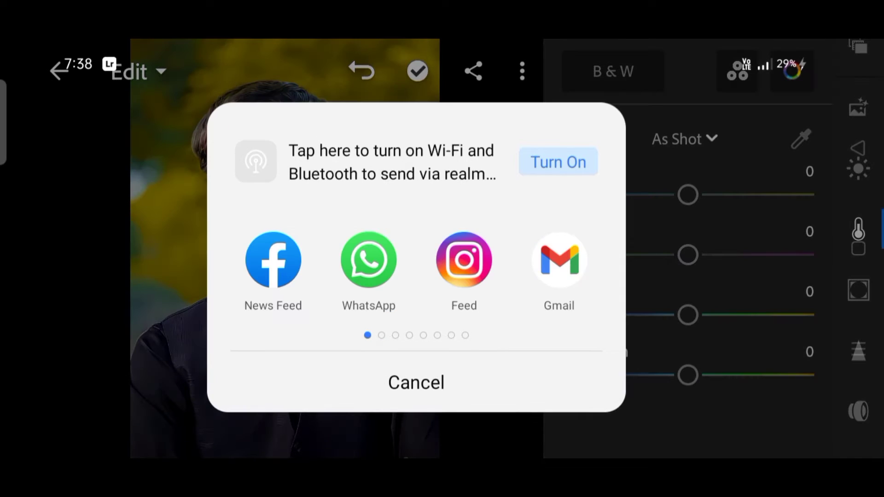
Step: Send the portrait to Sketchbook and select the Smudge Round Bristle Brush
left_click_drag(509, 274, 347, 296)
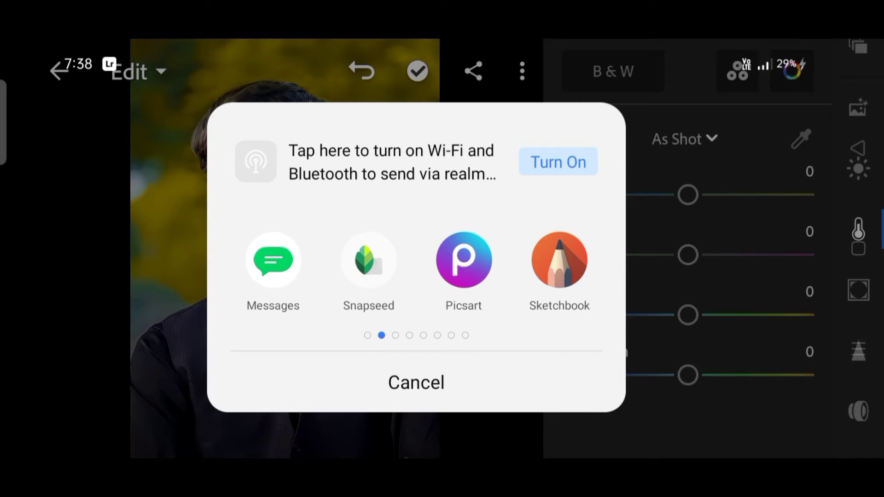
left_click_drag(464, 262, 363, 289)
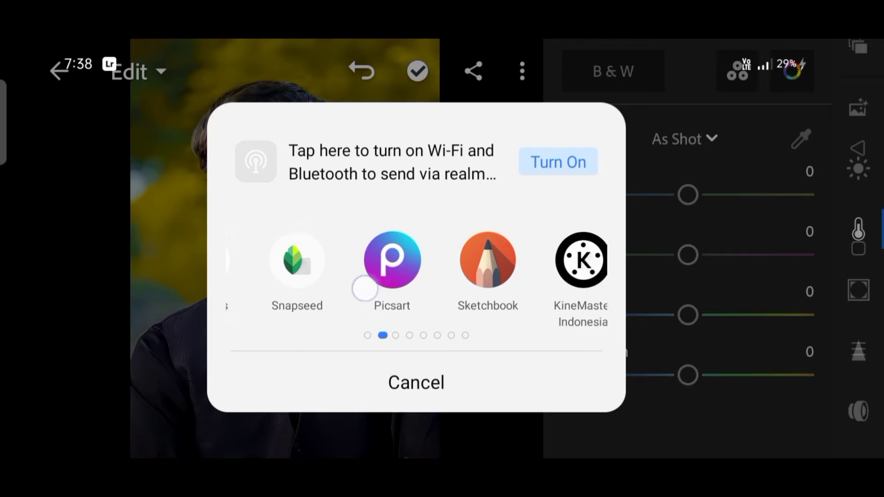
left_click_drag(474, 281, 446, 281)
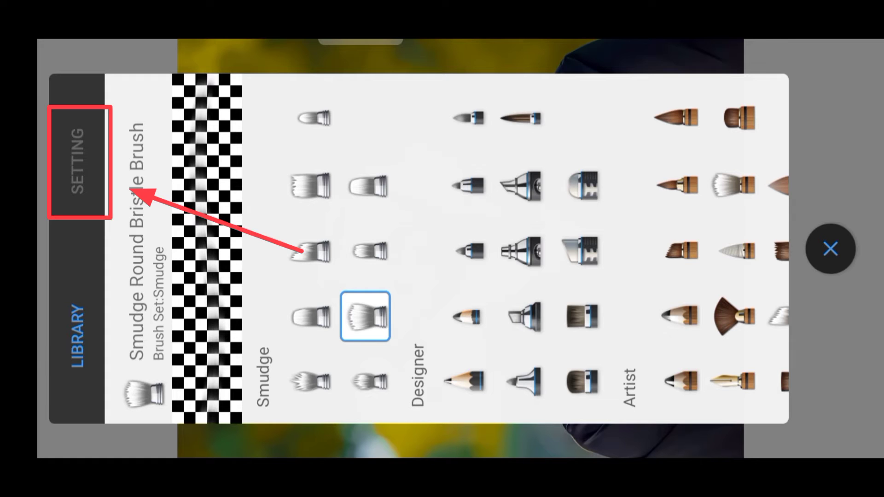
Step: Lower the smudge brush flow to 3% and strength to 2%
left_click(79, 134)
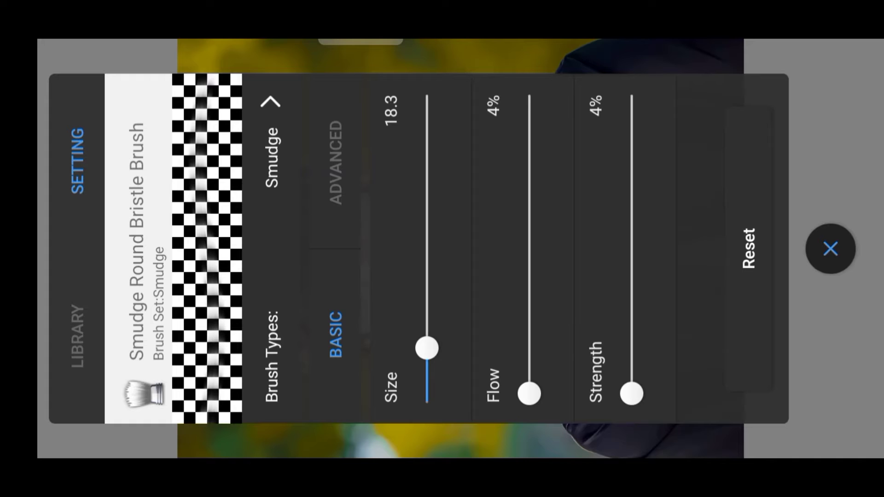
mouse_move(529, 393)
left_mouse_down()
mouse_move(568, 412)
mouse_move(564, 397)
left_mouse_up()
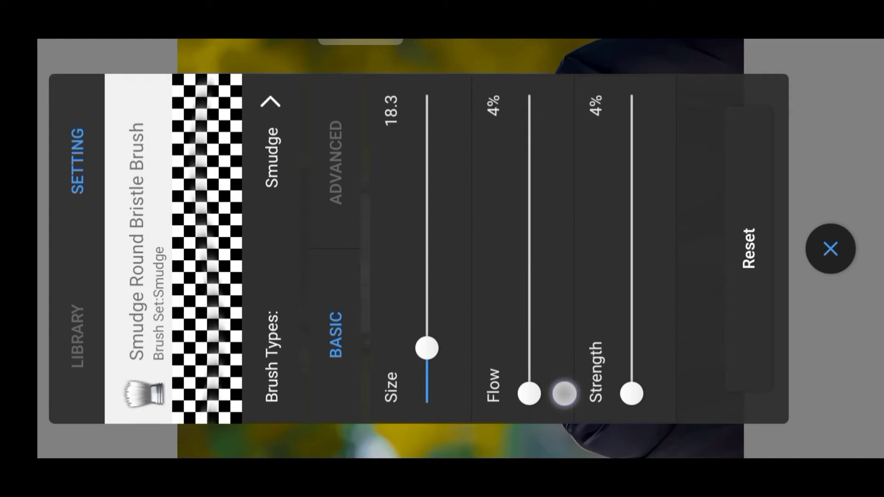
left_click_drag(632, 394, 649, 398)
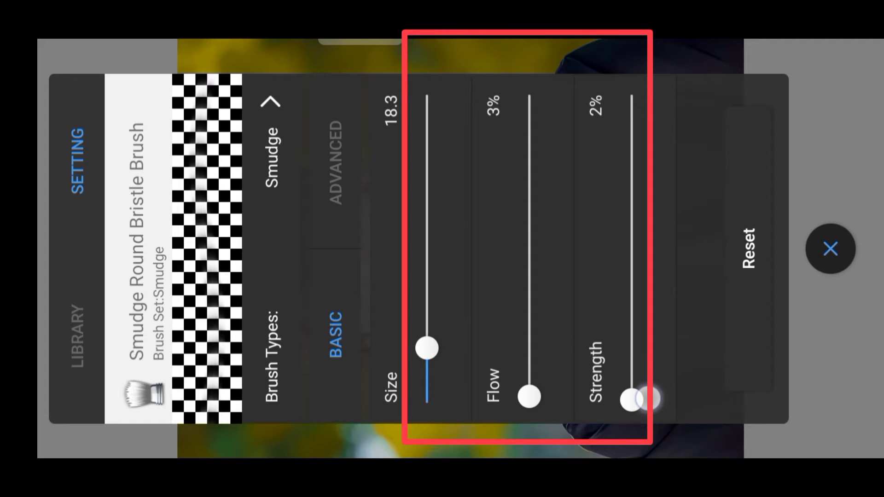
left_click_drag(649, 399, 632, 396)
Step: Return to the portrait, zoom in and shrink the smudge brush to about 13
left_click(830, 249)
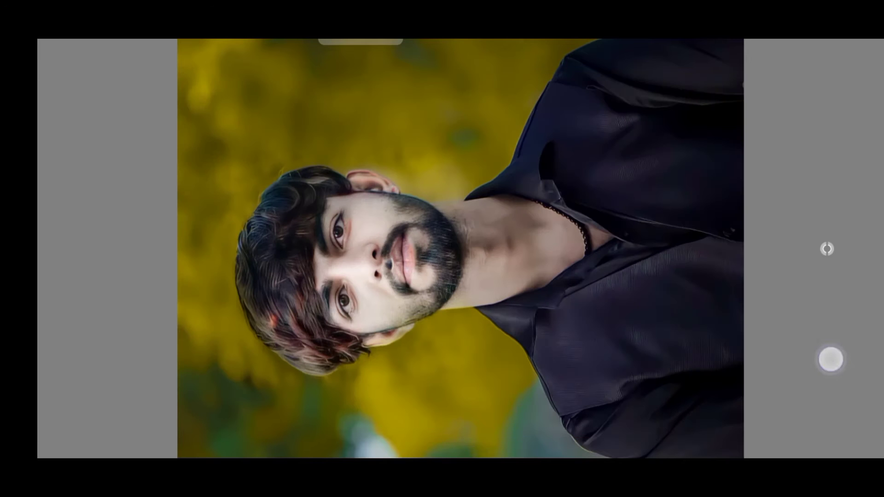
scroll(460, 198, "up", 5)
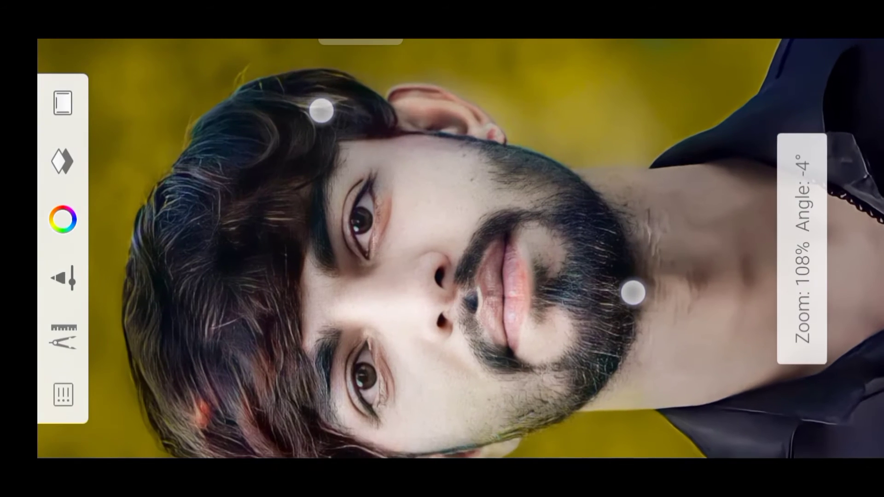
scroll(506, 184, "up", 3)
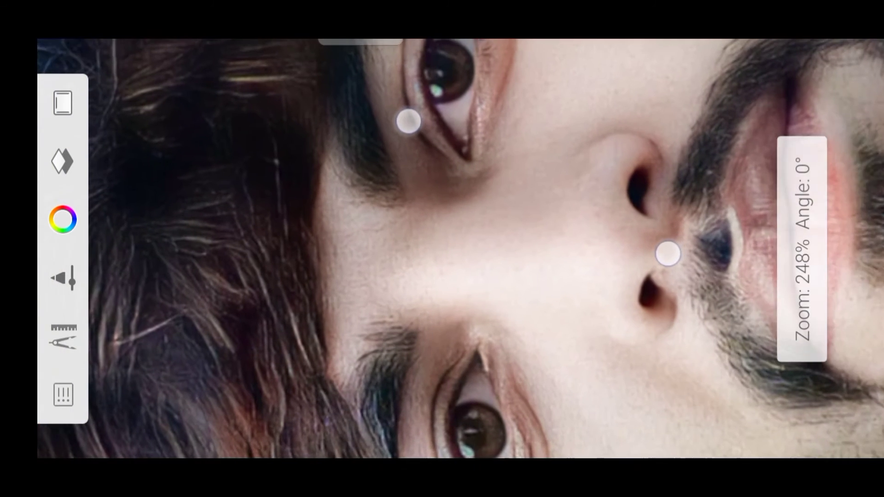
scroll(506, 184, "up", 1)
scroll(507, 184, "up", 3)
scroll(506, 193, "up", 2)
scroll(506, 194, "up", 1)
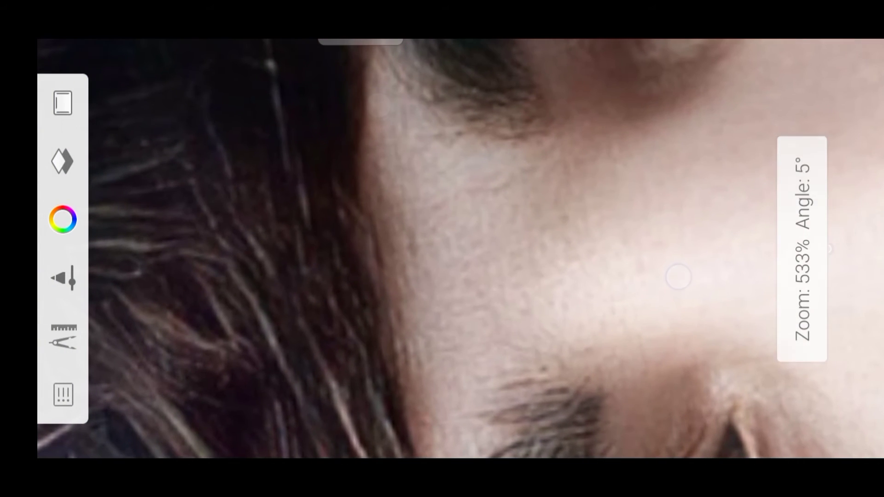
left_click(826, 249)
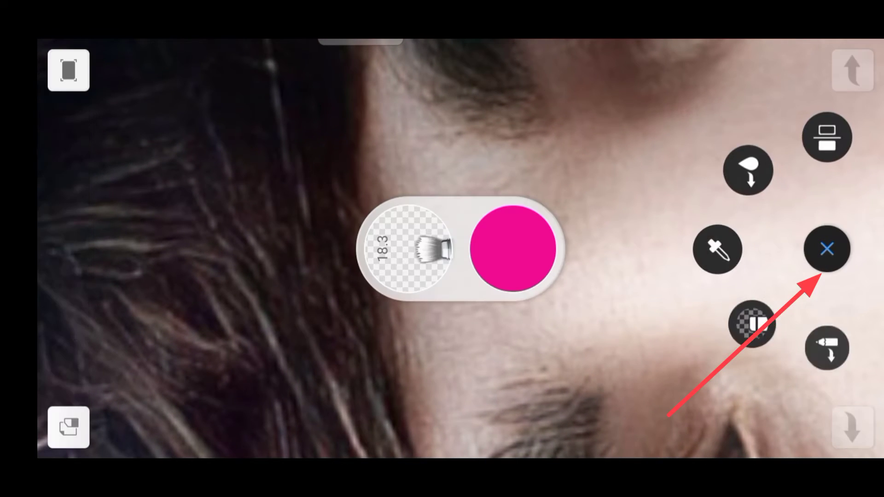
mouse_move(499, 249)
left_mouse_down()
mouse_move(464, 274)
mouse_move(517, 316)
left_mouse_up()
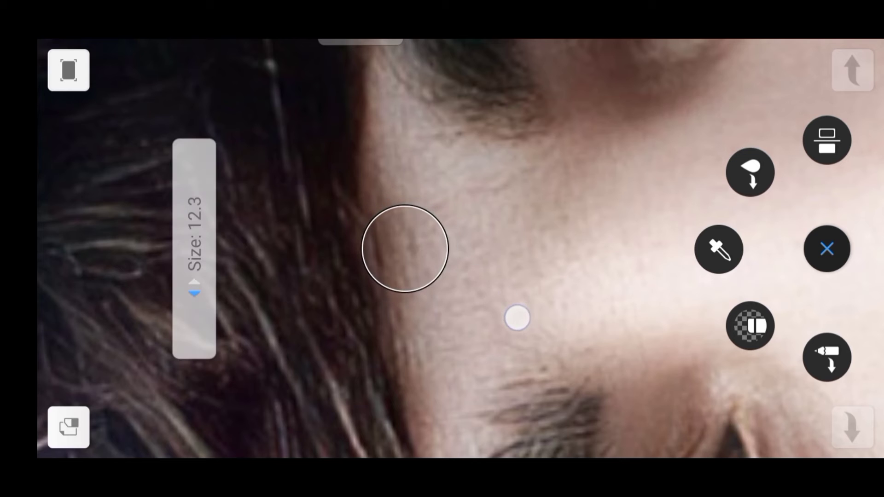
Step: Work around the eyebrow, eye and nose, then enlarge the brush to about 25
scroll(455, 242, "up", 1)
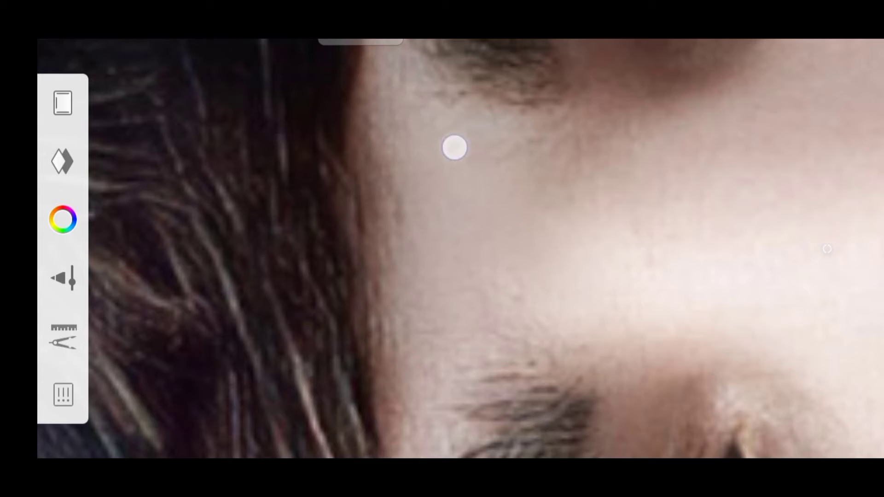
left_click_drag(417, 127, 501, 393)
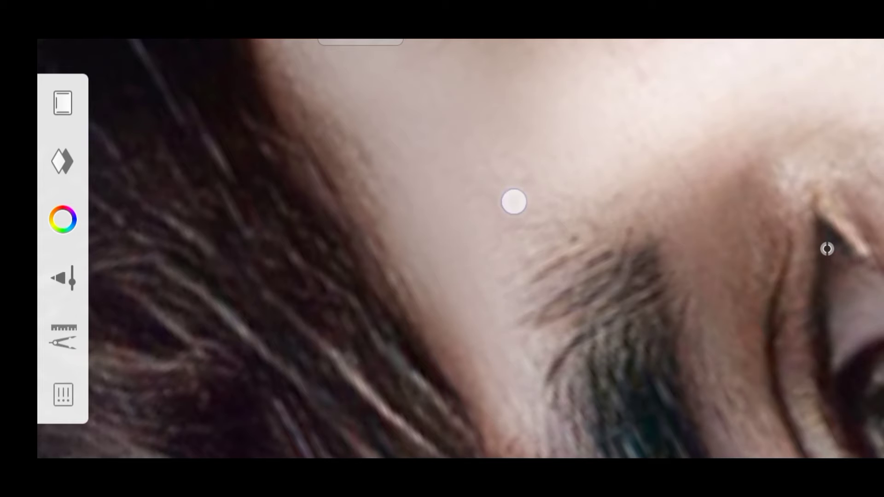
left_click_drag(351, 118, 477, 263)
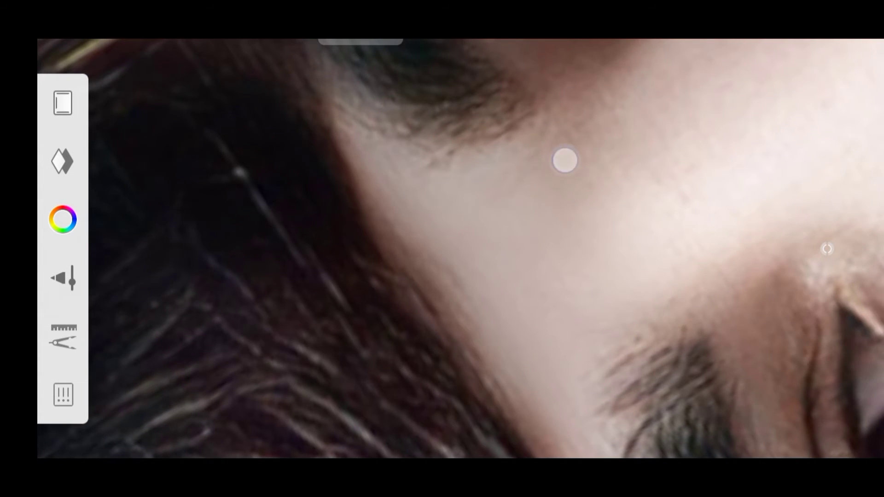
left_click_drag(565, 161, 422, 218)
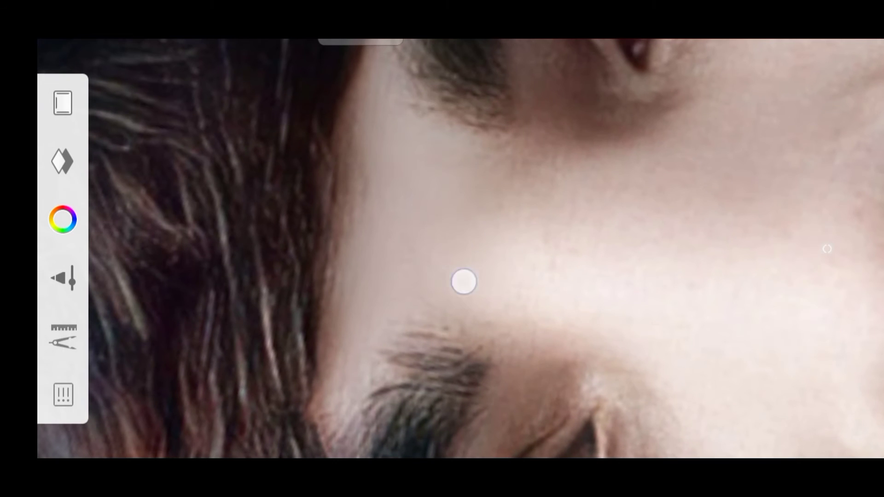
left_click_drag(545, 278, 490, 211)
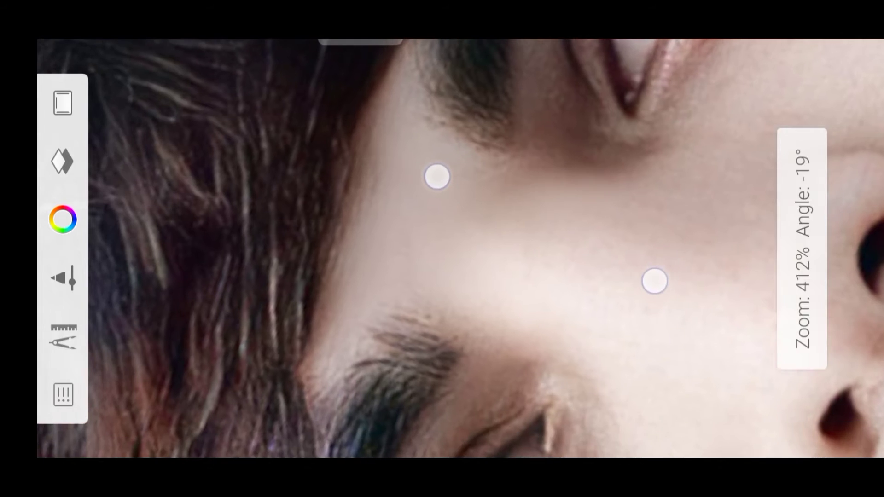
left_click_drag(541, 203, 591, 259)
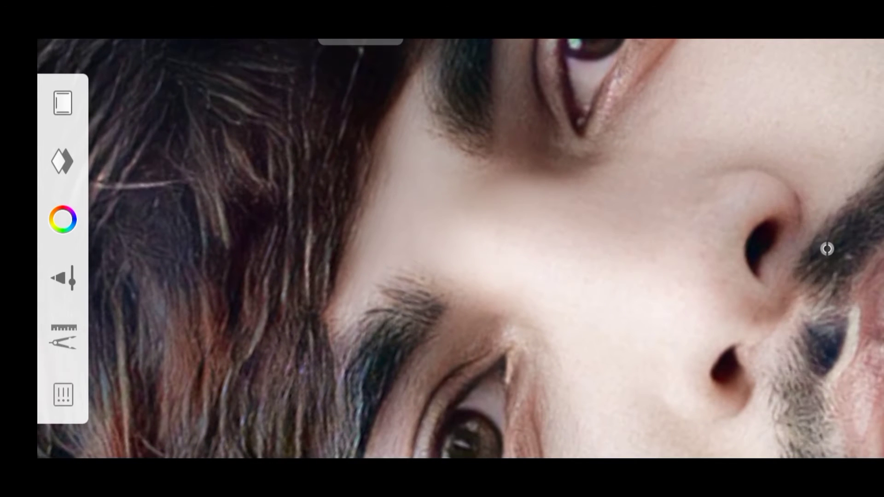
left_click(827, 250)
left_click_drag(435, 251, 471, 62)
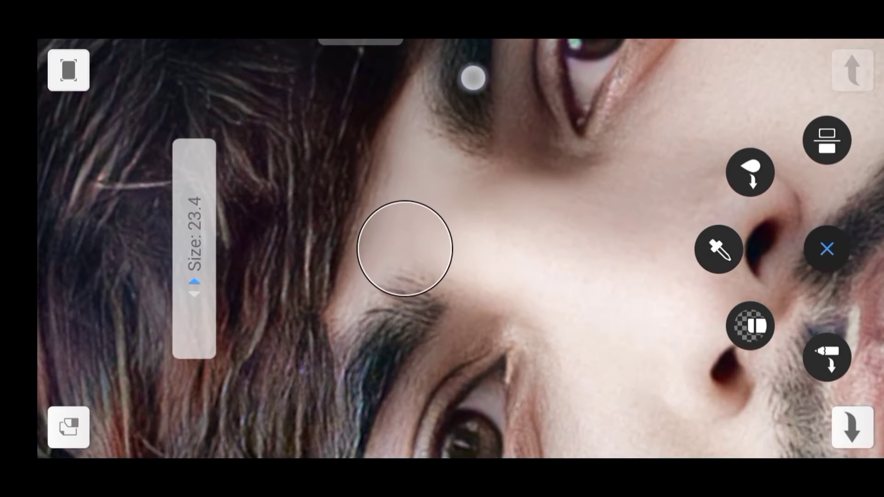
Step: Smooth the skin beside the nose and brow, the upper eyelid and the forehead
left_click_drag(543, 239, 572, 235)
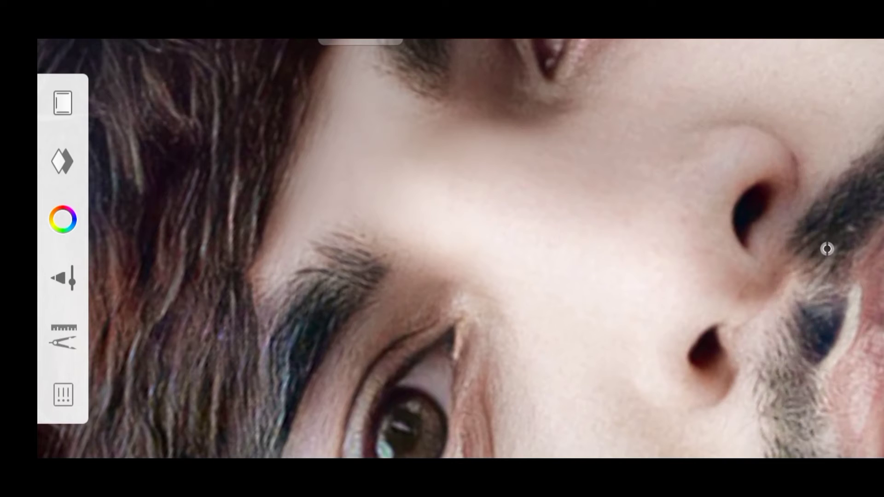
left_click_drag(630, 258, 510, 189)
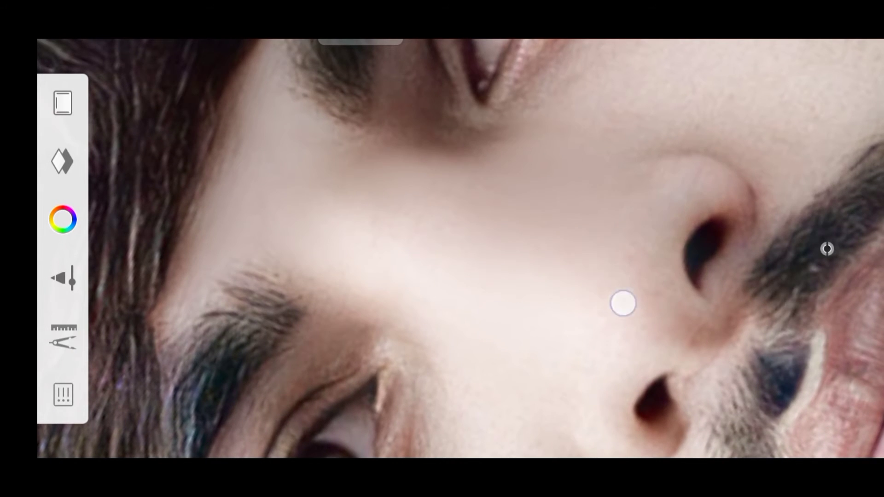
left_click_drag(622, 302, 515, 124)
mouse_move(602, 184)
left_mouse_down()
mouse_move(574, 194)
mouse_move(444, 340)
mouse_move(498, 262)
mouse_move(428, 252)
mouse_move(634, 256)
left_mouse_up()
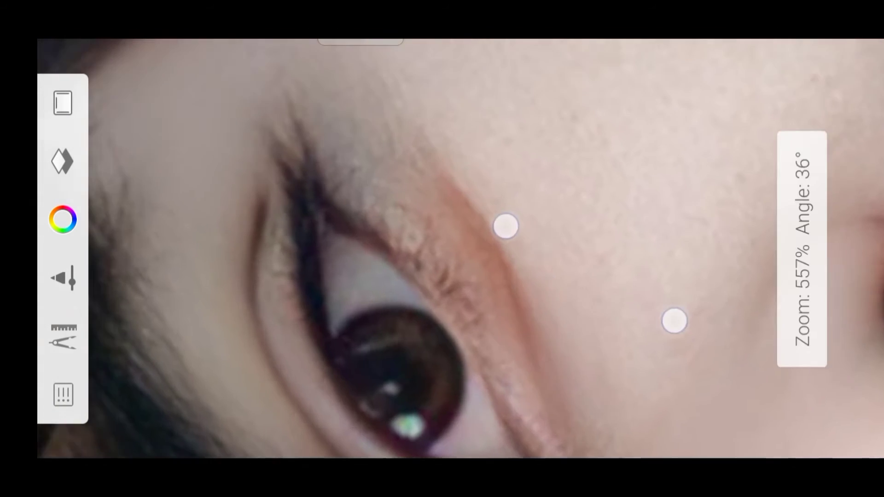
mouse_move(506, 225)
left_mouse_down()
mouse_move(392, 184)
mouse_move(438, 249)
left_mouse_up()
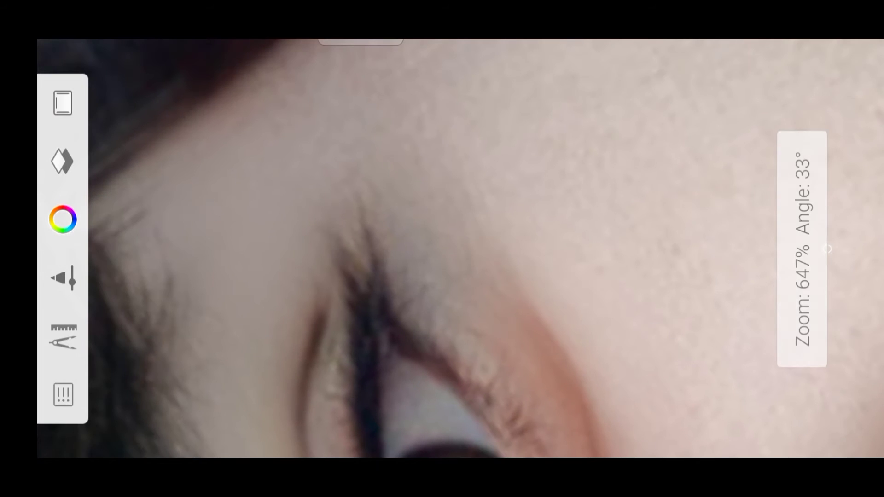
mouse_move(326, 125)
left_mouse_down()
mouse_move(469, 116)
mouse_move(402, 152)
mouse_move(467, 148)
left_mouse_up()
left_click_drag(603, 239, 651, 290)
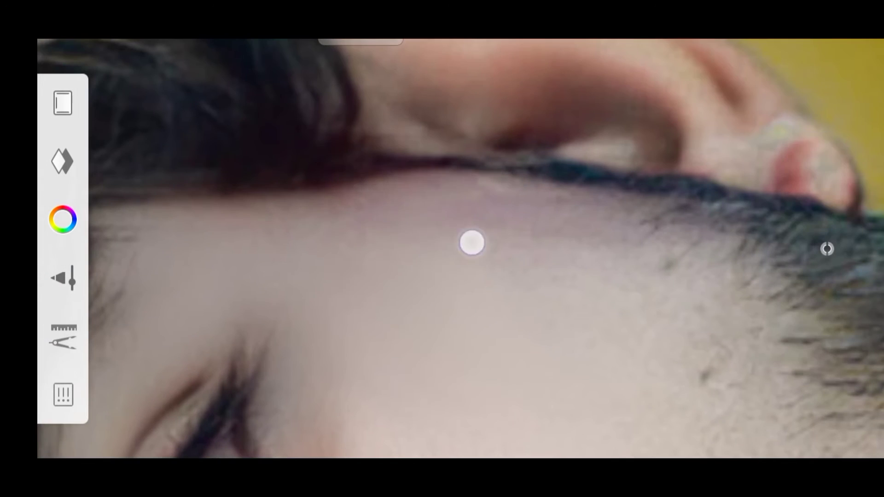
left_click_drag(498, 241, 431, 146)
left_click_drag(574, 209, 562, 205)
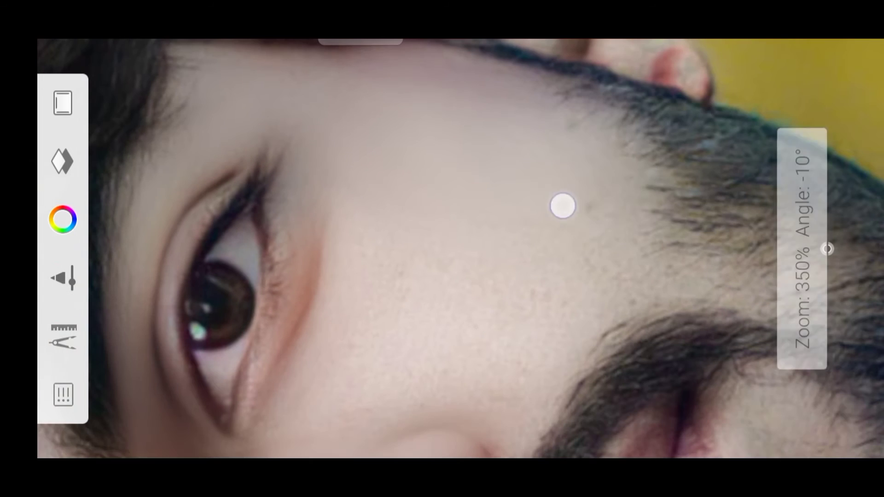
left_click_drag(681, 286, 609, 216)
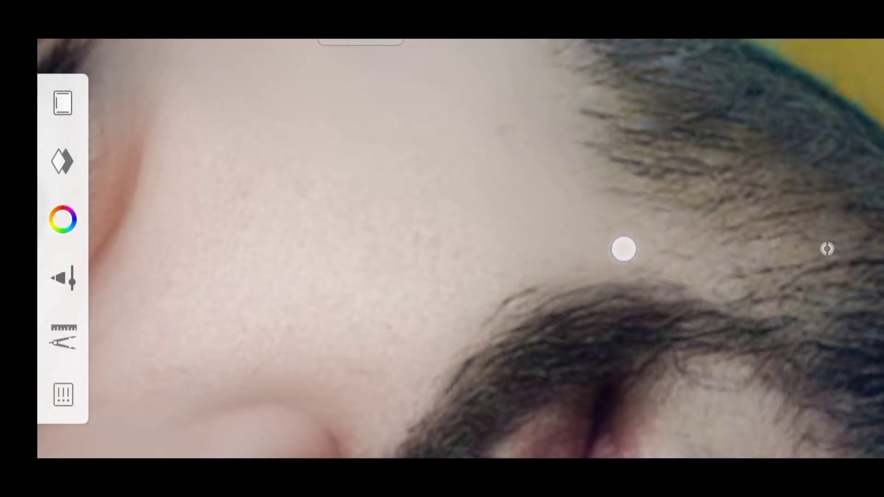
left_click_drag(624, 249, 543, 170)
left_click_drag(723, 304, 579, 261)
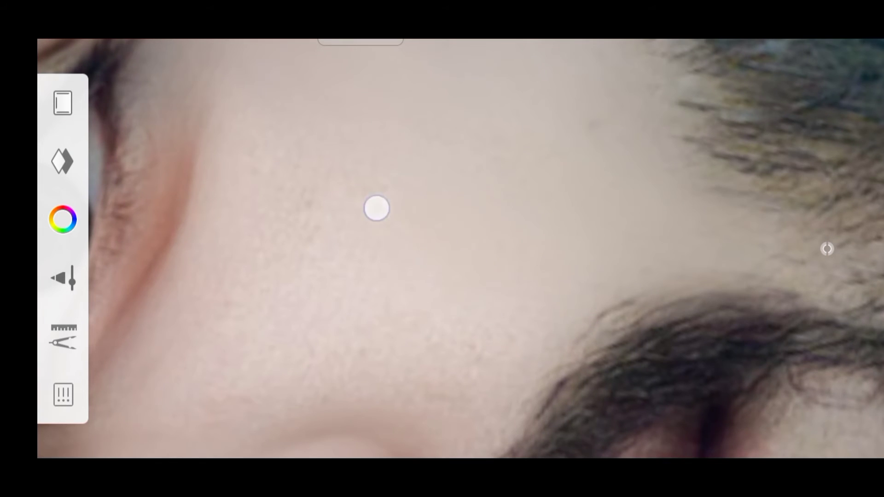
Step: Smooth the skin around the eye, lower forehead and brow
left_click_drag(376, 208, 404, 146)
left_click_drag(580, 255, 461, 239)
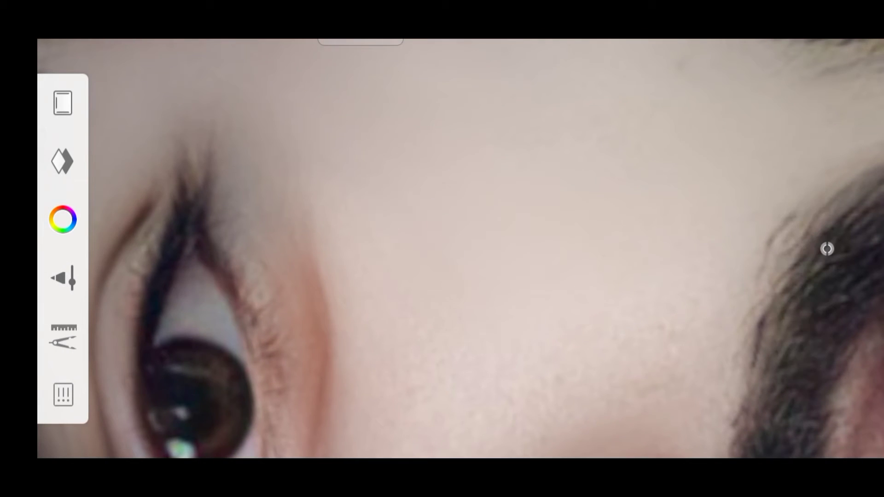
left_click_drag(557, 290, 584, 255)
left_click_drag(442, 193, 404, 132)
left_click_drag(404, 272, 499, 223)
left_click_drag(382, 152, 365, 104)
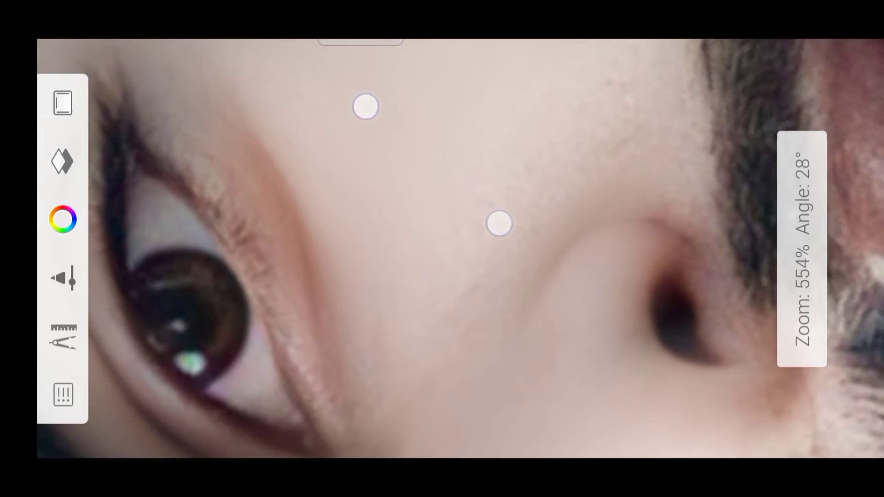
left_click_drag(440, 243, 423, 146)
left_click_drag(487, 228, 492, 302)
left_click_drag(350, 262, 388, 199)
left_click_drag(551, 274, 548, 314)
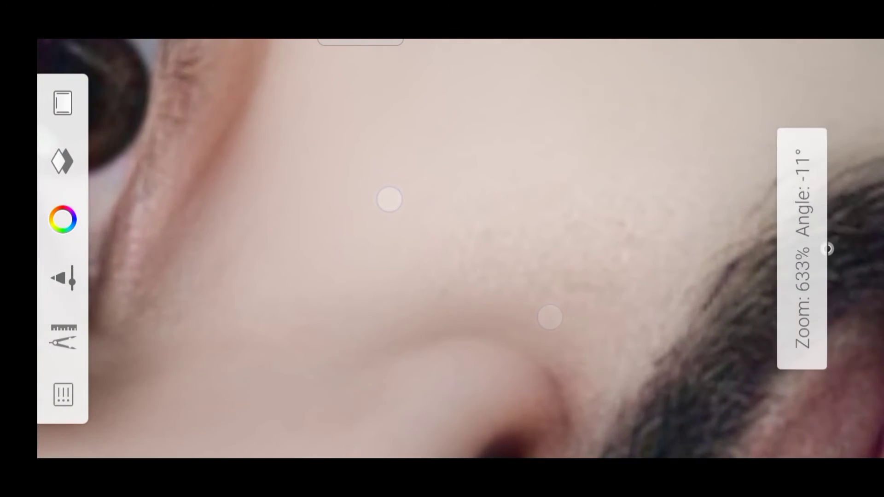
left_click_drag(426, 266, 458, 148)
left_click_drag(423, 228, 508, 309)
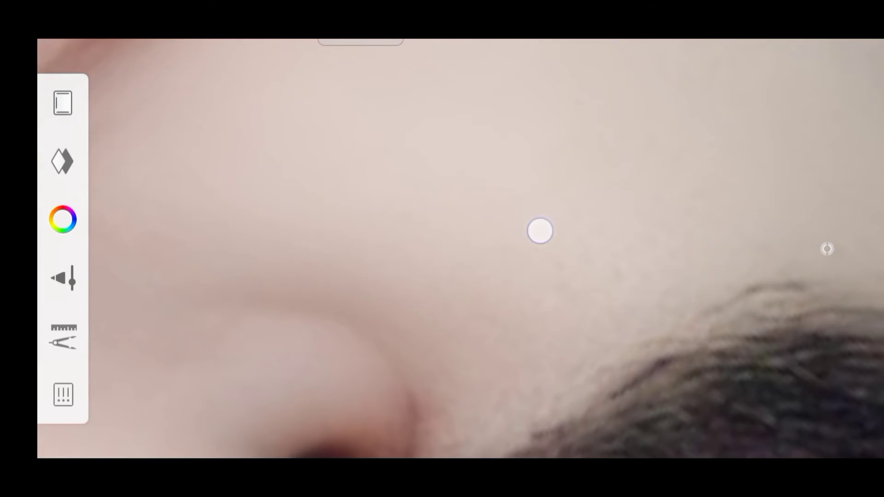
left_click_drag(540, 231, 638, 255)
left_click(827, 249)
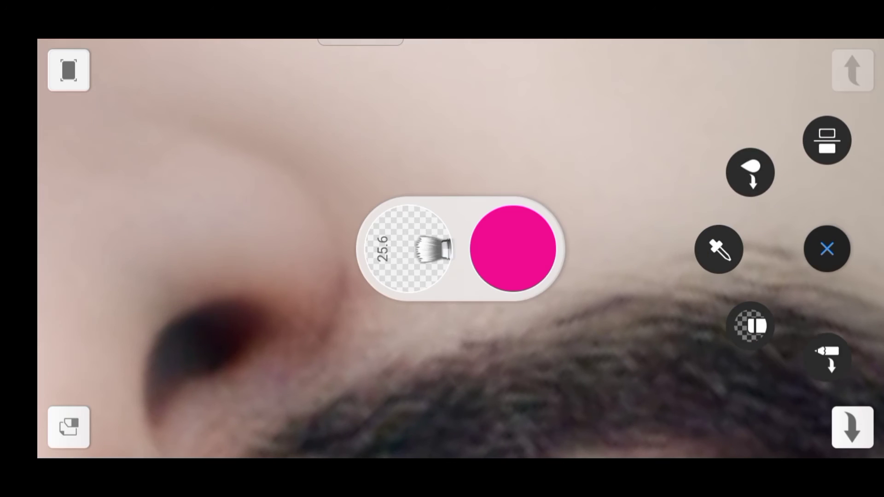
mouse_move(460, 248)
left_mouse_down()
mouse_move(431, 161)
mouse_move(452, 310)
left_mouse_up()
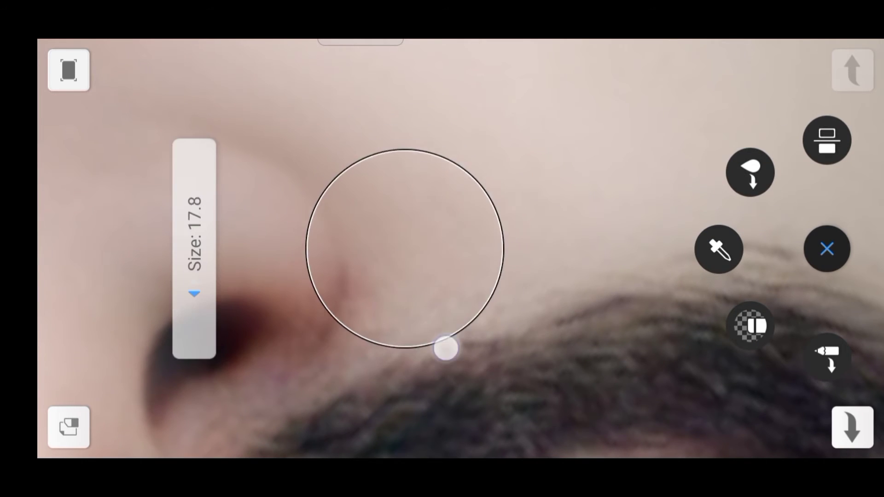
left_click(827, 249)
mouse_move(340, 275)
left_mouse_down()
mouse_move(489, 274)
mouse_move(393, 172)
left_mouse_up()
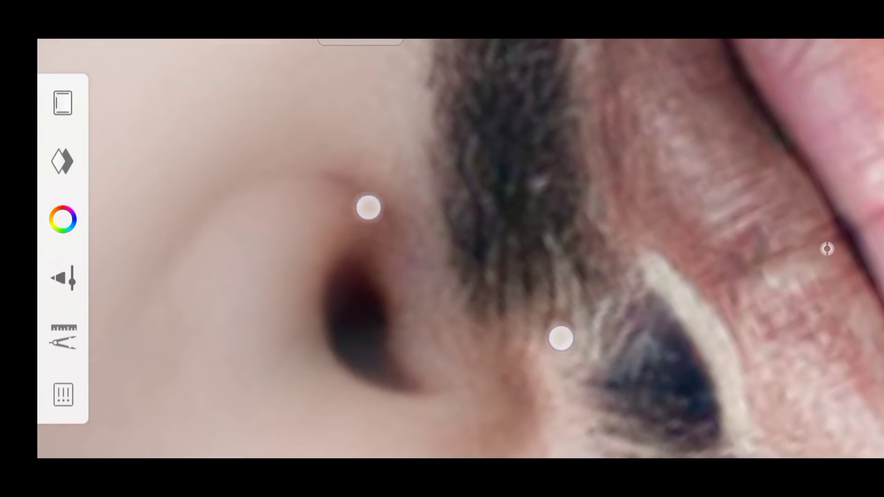
mouse_move(560, 337)
left_mouse_down()
mouse_move(470, 329)
mouse_move(374, 257)
mouse_move(475, 359)
mouse_move(600, 247)
mouse_move(574, 288)
left_mouse_up()
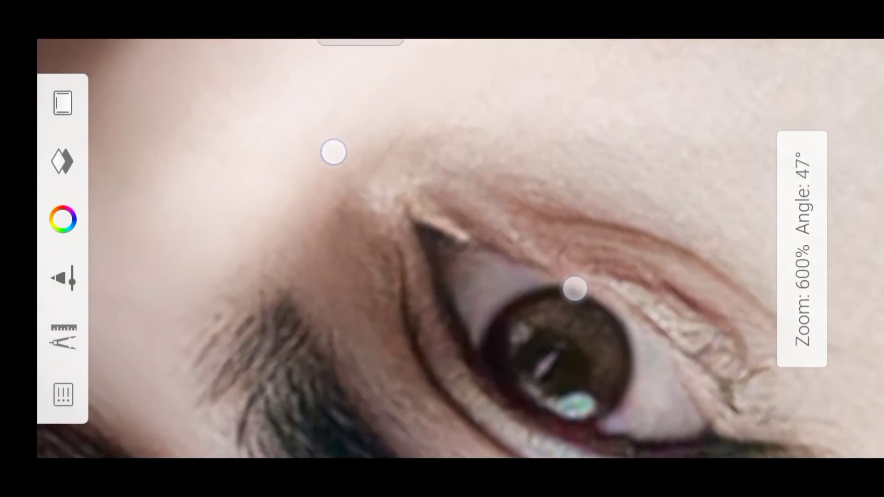
mouse_move(379, 227)
left_mouse_down()
mouse_move(363, 96)
mouse_move(391, 235)
left_mouse_up()
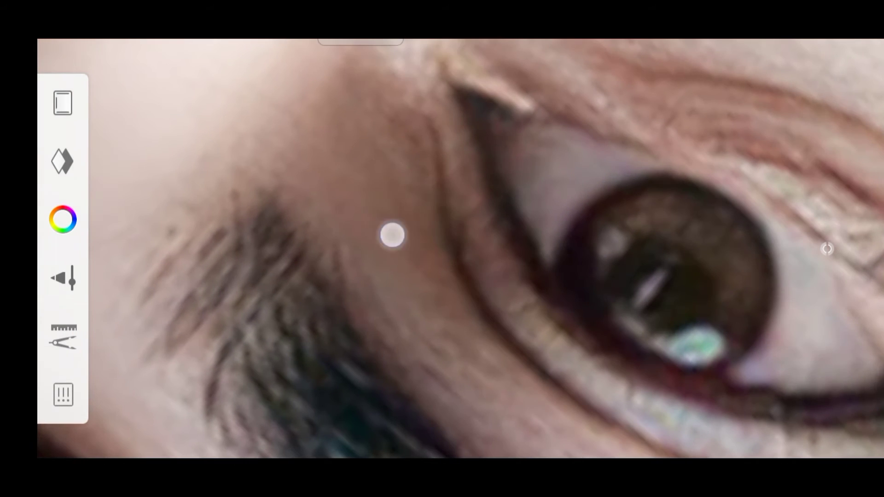
mouse_move(278, 148)
left_mouse_down()
mouse_move(427, 223)
mouse_move(321, 110)
mouse_move(296, 67)
left_mouse_up()
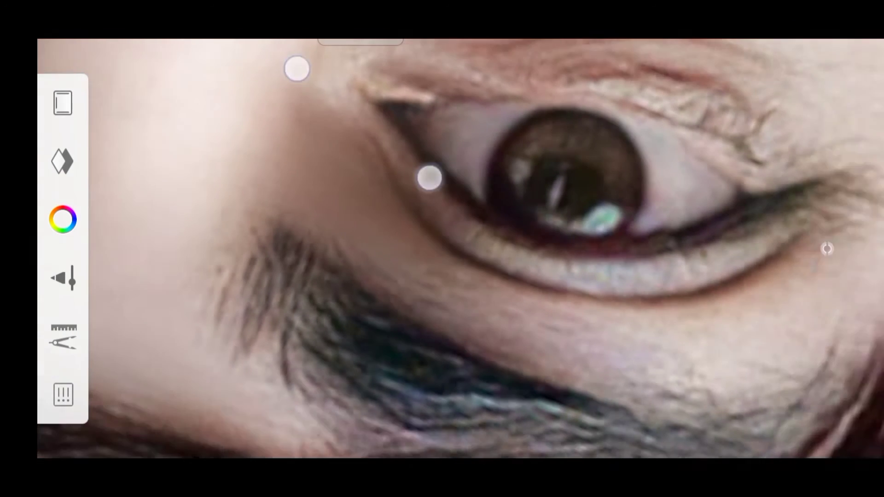
mouse_move(428, 178)
left_mouse_down()
mouse_move(418, 282)
mouse_move(572, 332)
mouse_move(598, 269)
mouse_move(601, 329)
mouse_move(550, 274)
left_mouse_up()
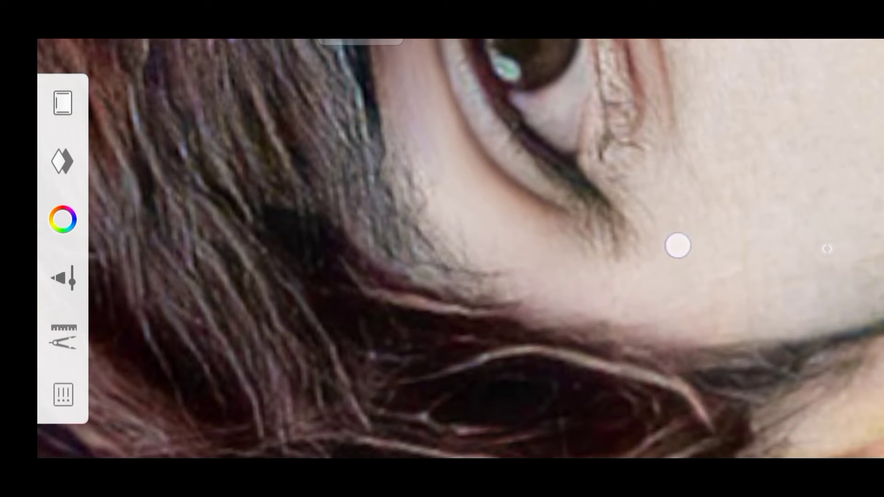
mouse_move(677, 246)
left_mouse_down()
mouse_move(574, 231)
mouse_move(587, 190)
left_mouse_up()
mouse_move(675, 286)
left_mouse_down()
mouse_move(596, 189)
mouse_move(604, 247)
mouse_move(559, 174)
mouse_move(493, 98)
left_mouse_up()
mouse_move(668, 236)
left_mouse_down()
mouse_move(522, 303)
mouse_move(502, 213)
mouse_move(465, 143)
mouse_move(395, 186)
left_mouse_up()
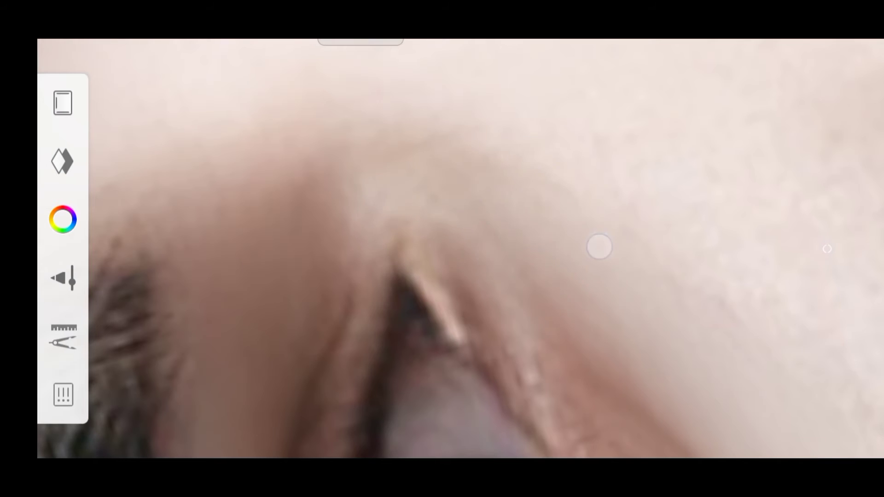
mouse_move(599, 247)
left_mouse_down()
mouse_move(505, 156)
mouse_move(532, 133)
mouse_move(454, 129)
mouse_move(546, 312)
left_mouse_up()
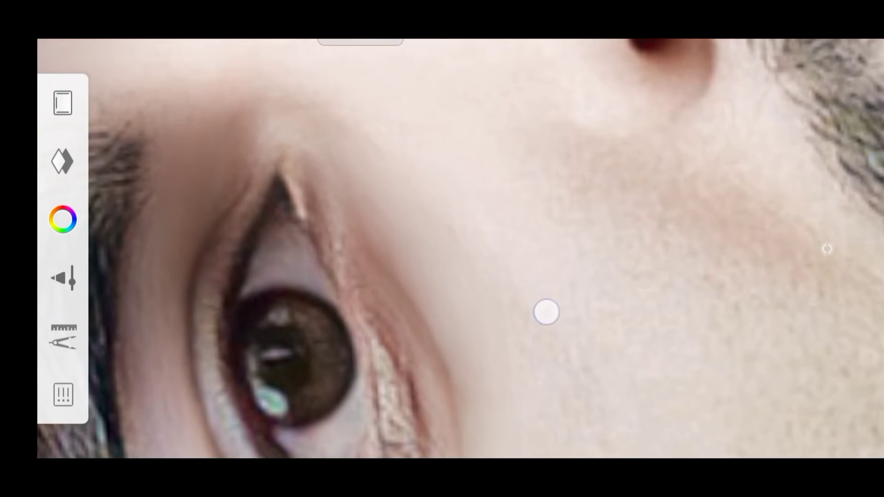
left_click_drag(577, 253, 496, 217)
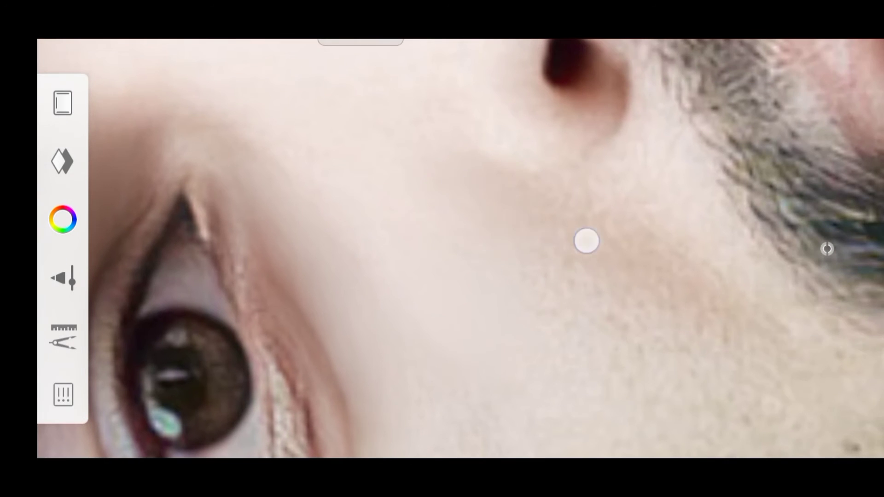
mouse_move(586, 241)
left_mouse_down()
mouse_move(506, 216)
mouse_move(442, 211)
left_mouse_up()
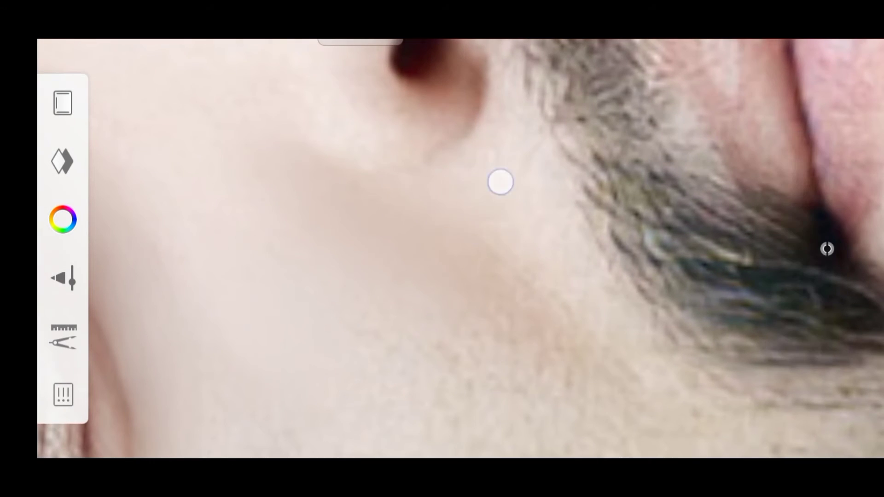
left_click_drag(612, 367, 617, 375)
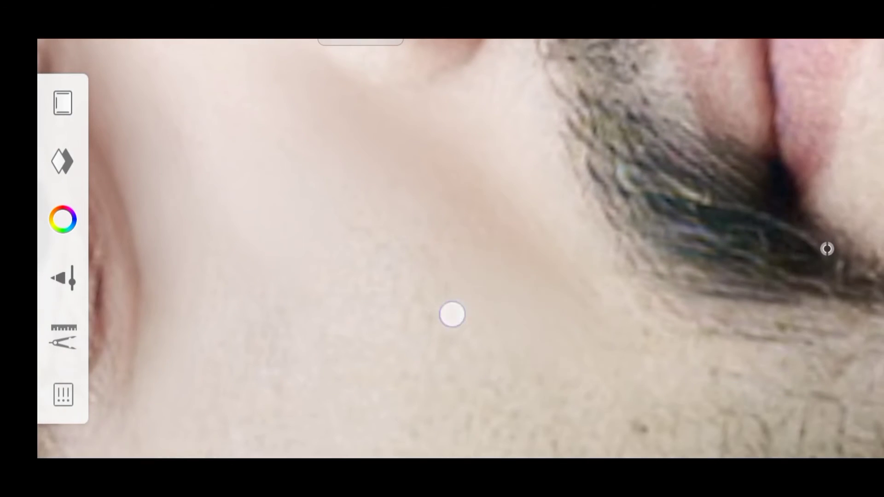
mouse_move(574, 300)
left_mouse_down()
mouse_move(549, 286)
mouse_move(548, 234)
left_mouse_up()
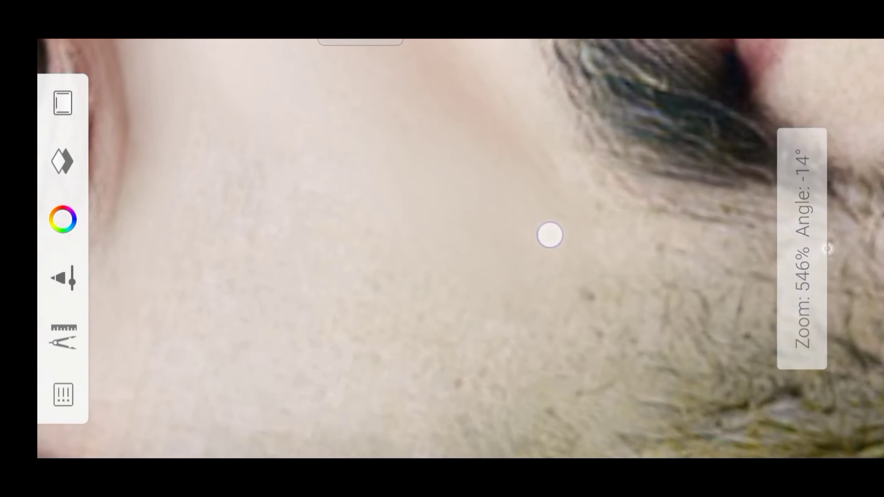
left_click_drag(584, 332, 512, 331)
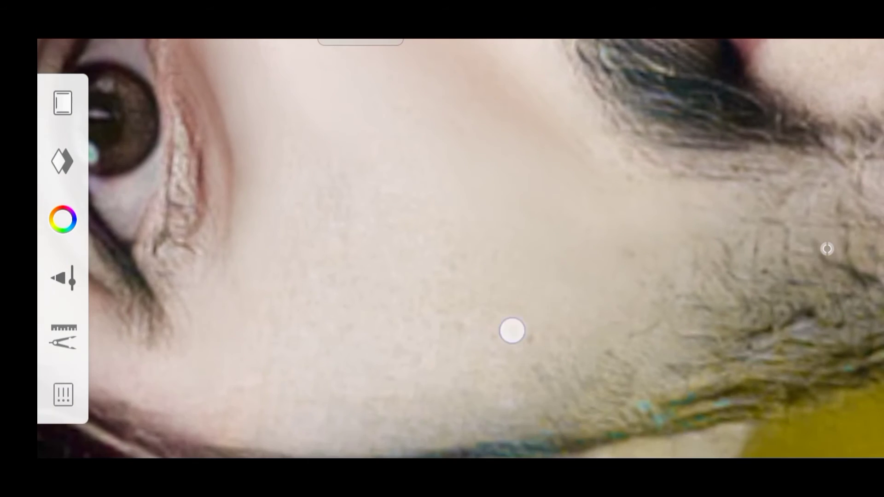
left_click_drag(395, 179, 428, 258)
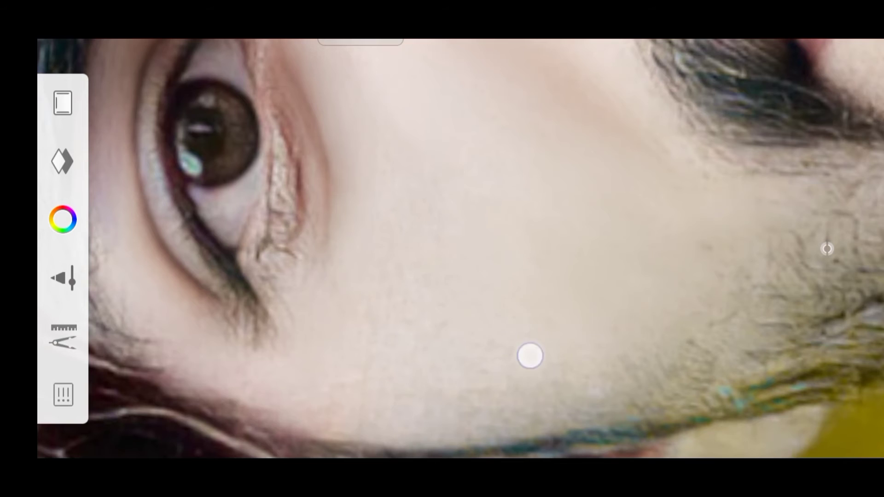
left_click_drag(530, 355, 506, 208)
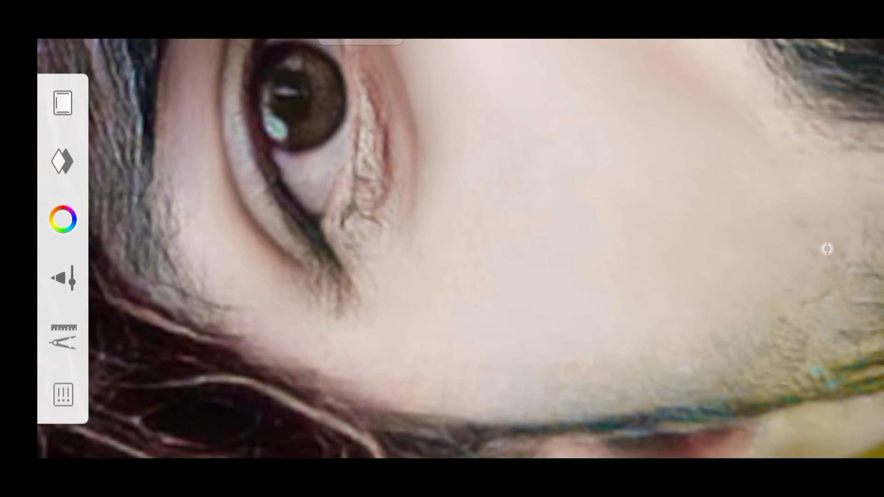
left_click_drag(594, 277, 613, 308)
mouse_move(491, 309)
left_mouse_down()
mouse_move(434, 353)
mouse_move(609, 245)
mouse_move(630, 290)
mouse_move(513, 283)
left_mouse_up()
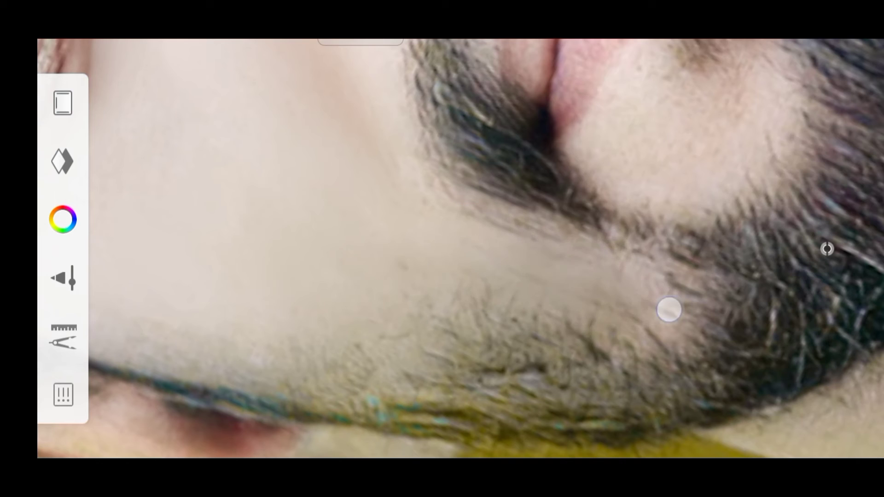
mouse_move(668, 309)
left_mouse_down()
mouse_move(602, 278)
mouse_move(529, 275)
mouse_move(495, 311)
left_mouse_up()
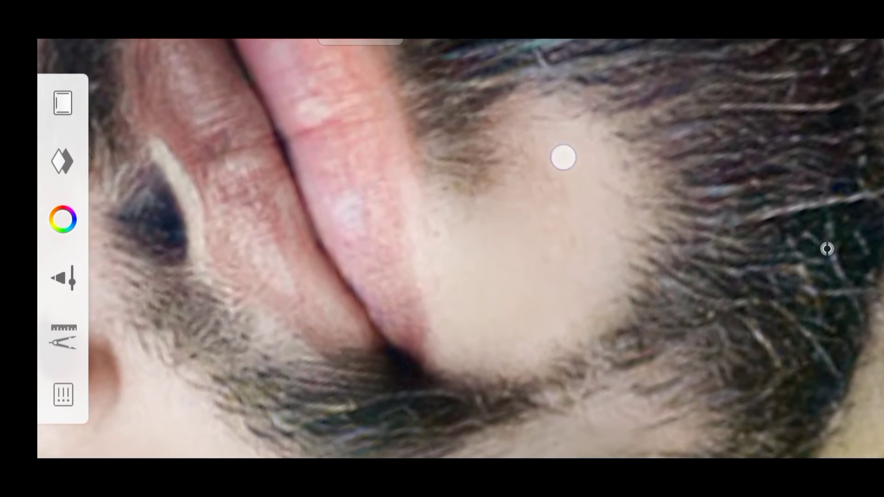
mouse_move(563, 157)
left_mouse_down()
mouse_move(458, 191)
mouse_move(437, 164)
mouse_move(429, 234)
left_mouse_up()
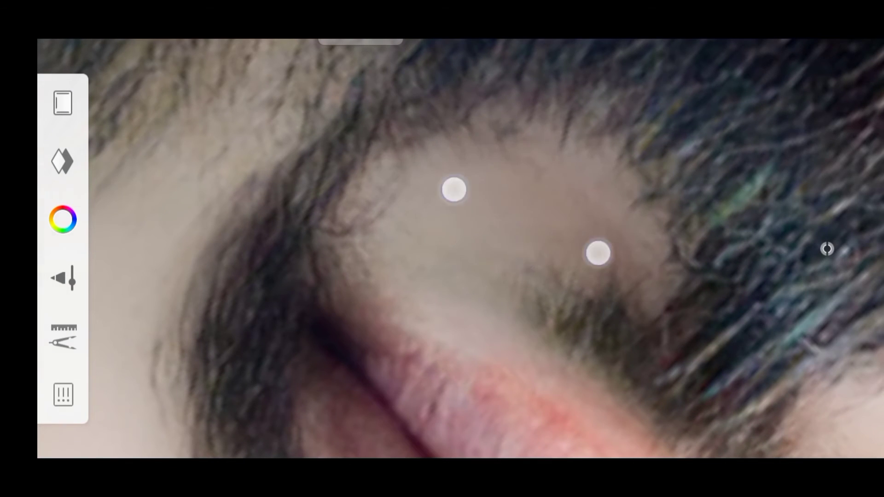
mouse_move(598, 253)
left_mouse_down()
mouse_move(604, 124)
mouse_move(663, 252)
mouse_move(672, 314)
left_mouse_up()
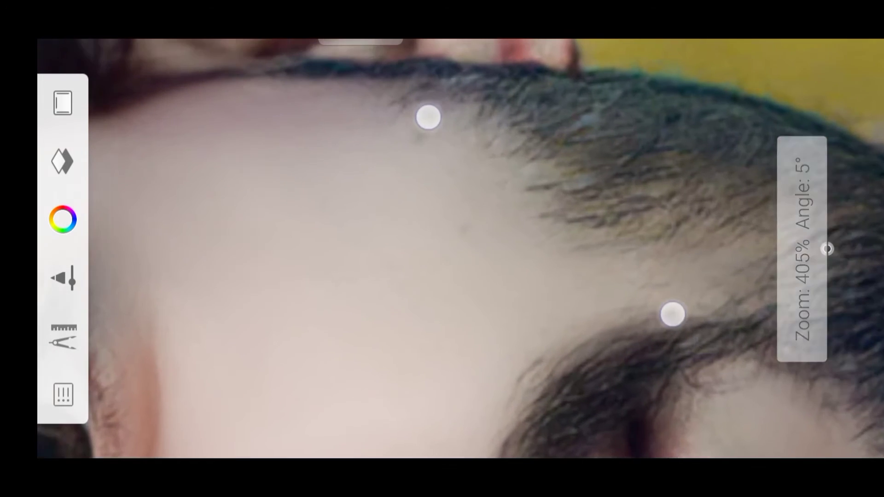
mouse_move(743, 239)
left_mouse_down()
mouse_move(681, 294)
mouse_move(642, 280)
mouse_move(718, 323)
left_mouse_up()
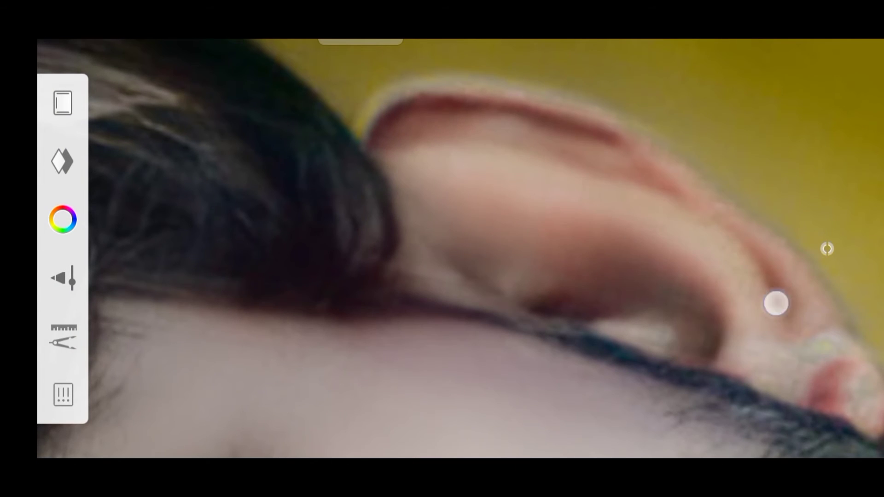
left_click_drag(719, 273, 608, 343)
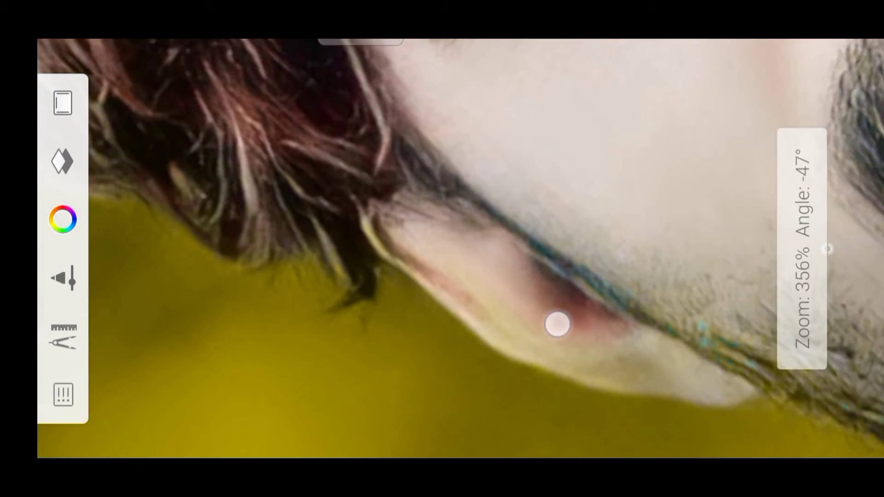
left_click_drag(590, 369, 527, 243)
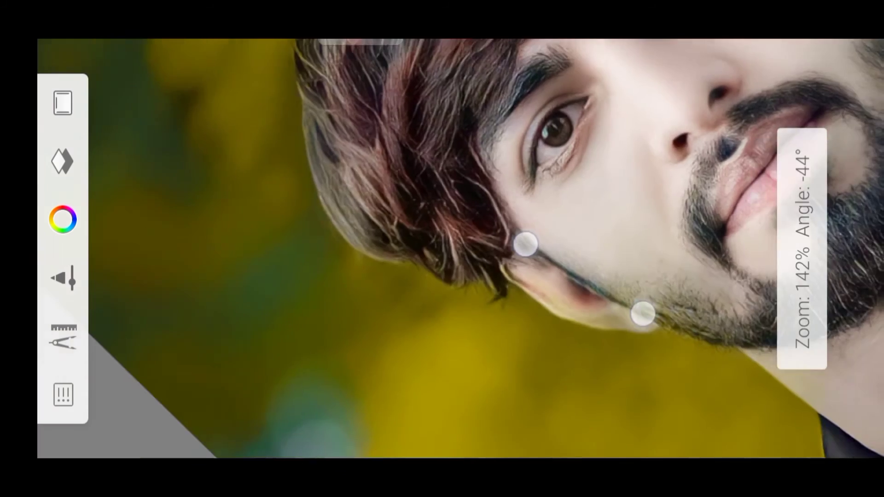
left_click_drag(552, 202, 476, 145)
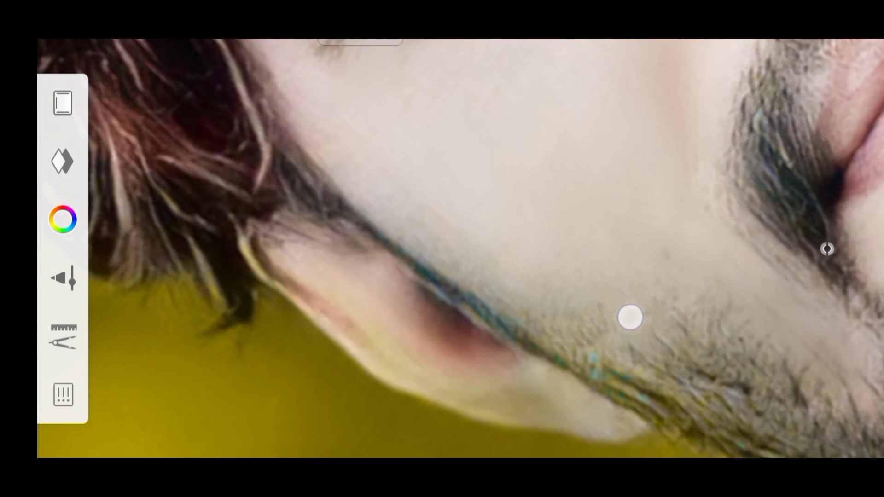
mouse_move(599, 327)
left_mouse_down()
mouse_move(659, 309)
mouse_move(590, 241)
left_mouse_up()
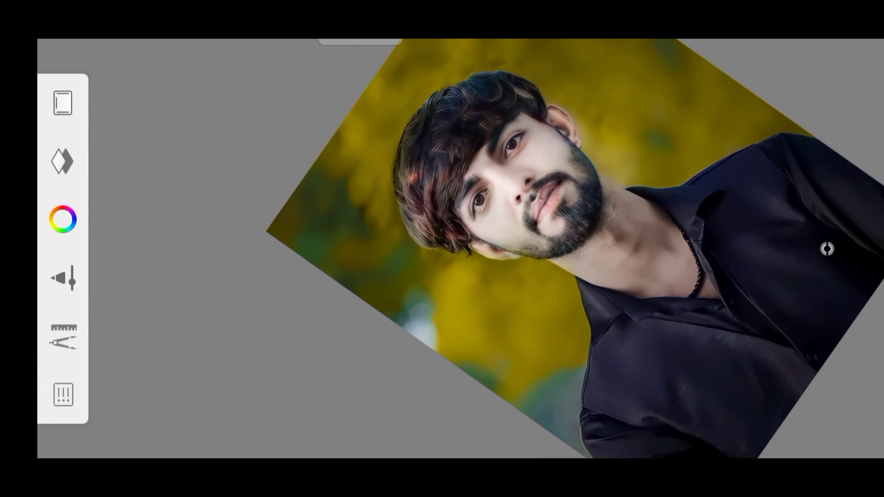
left_click_drag(482, 119, 588, 140)
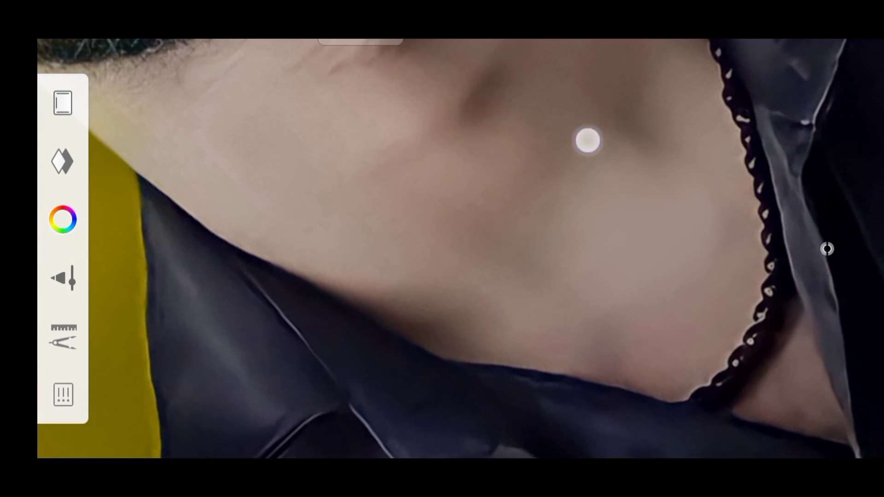
mouse_move(483, 277)
left_mouse_down()
mouse_move(549, 315)
mouse_move(488, 205)
left_mouse_up()
mouse_move(442, 292)
left_mouse_down()
mouse_move(536, 220)
mouse_move(546, 314)
left_mouse_up()
left_click_drag(661, 275, 631, 269)
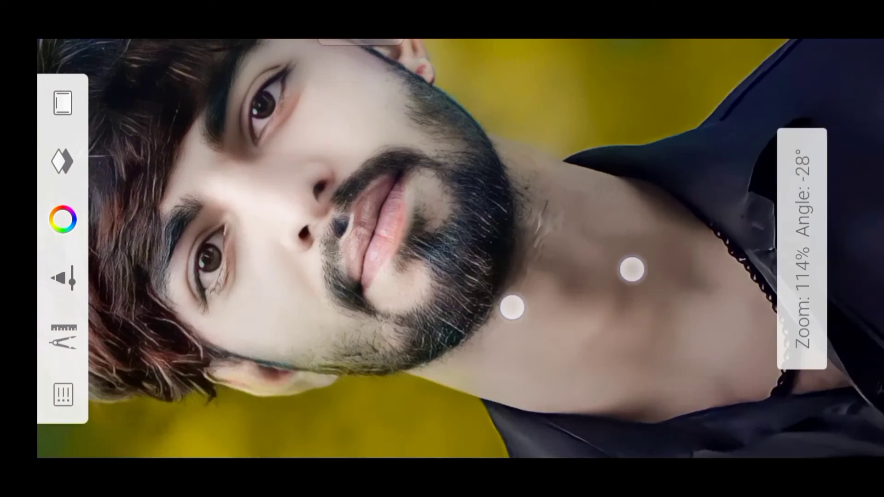
left_click_drag(512, 307, 613, 292)
mouse_move(544, 174)
left_mouse_down()
mouse_move(523, 143)
mouse_move(568, 217)
mouse_move(679, 194)
left_mouse_up()
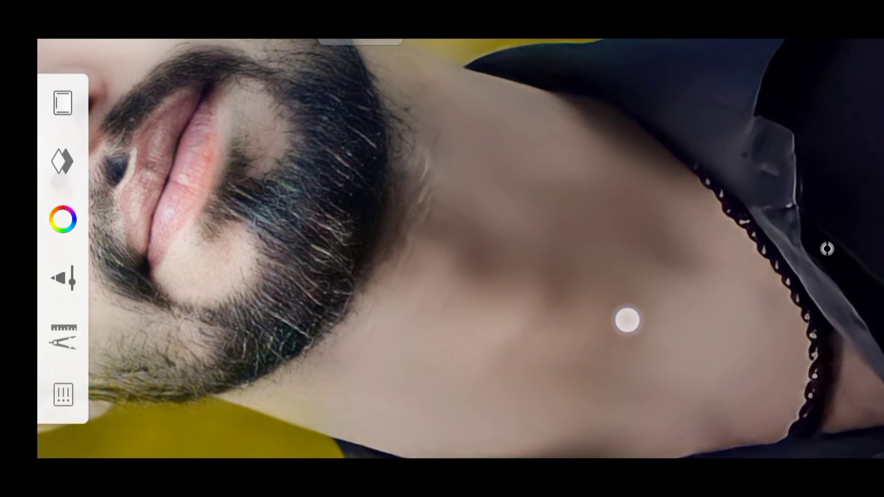
left_click_drag(626, 319, 674, 304)
mouse_move(543, 279)
left_mouse_down()
mouse_move(452, 189)
mouse_move(440, 219)
left_mouse_up()
left_click_drag(674, 304, 679, 278)
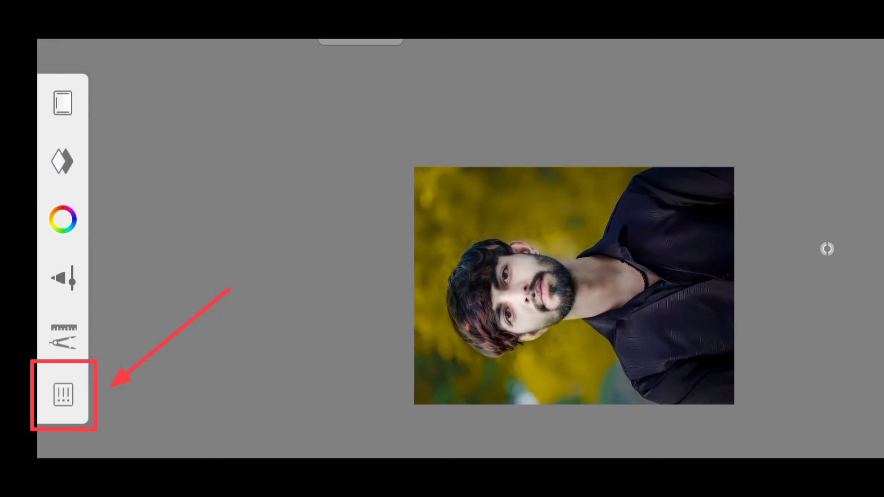
Step: Export the finished portrait through Share > Others to another app
left_click(63, 395)
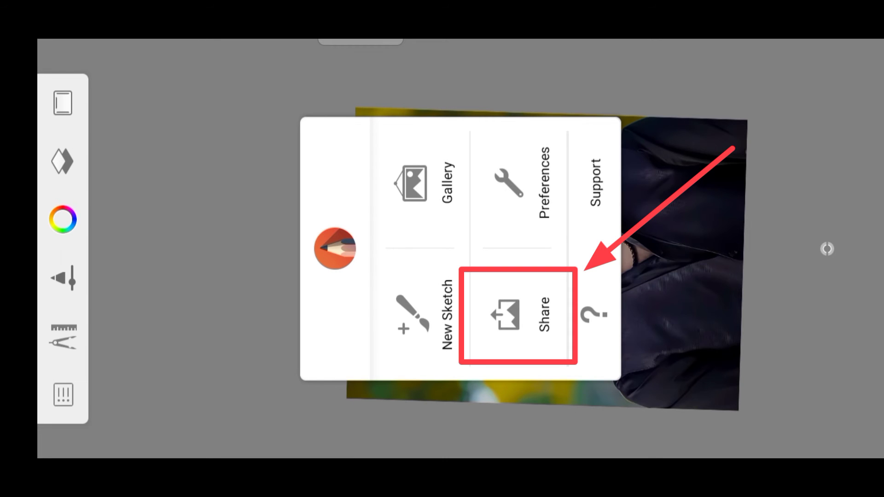
left_click(518, 315)
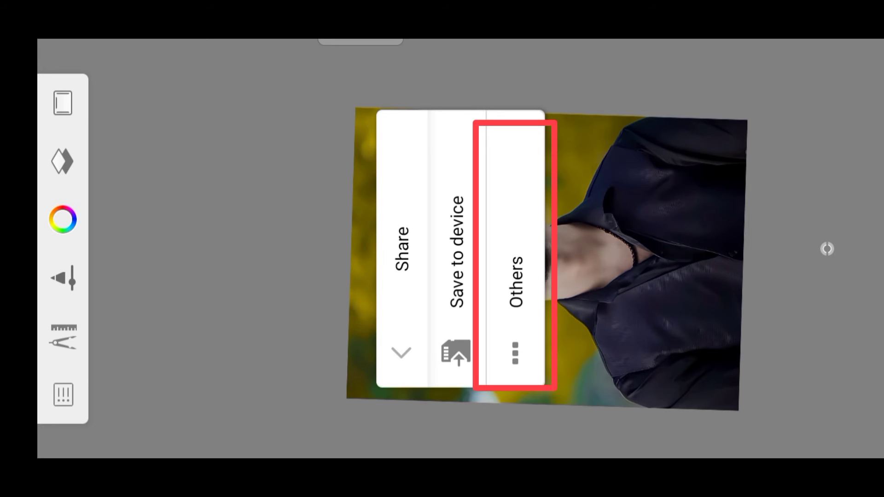
left_click(516, 289)
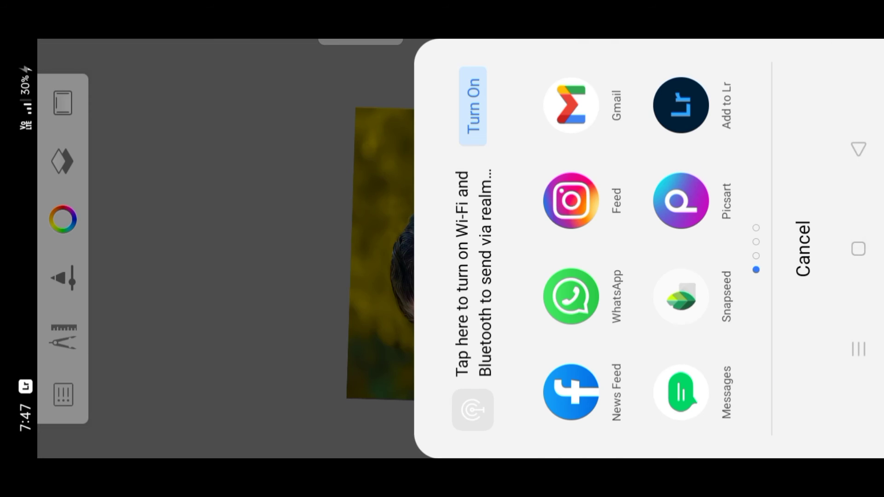
Step: Send the retouched portrait to ToolWiz Photos from the share sheet
left_click_drag(624, 192, 649, 347)
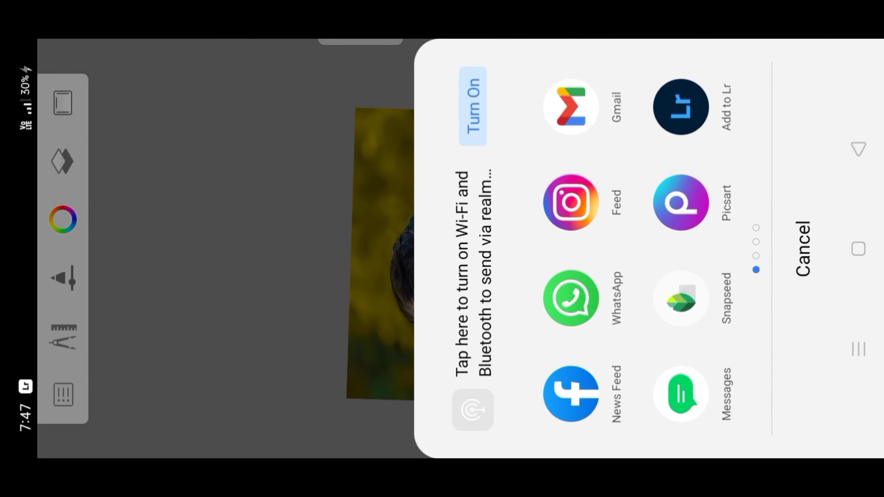
left_click_drag(644, 184, 645, 368)
left_click_drag(644, 248, 644, 391)
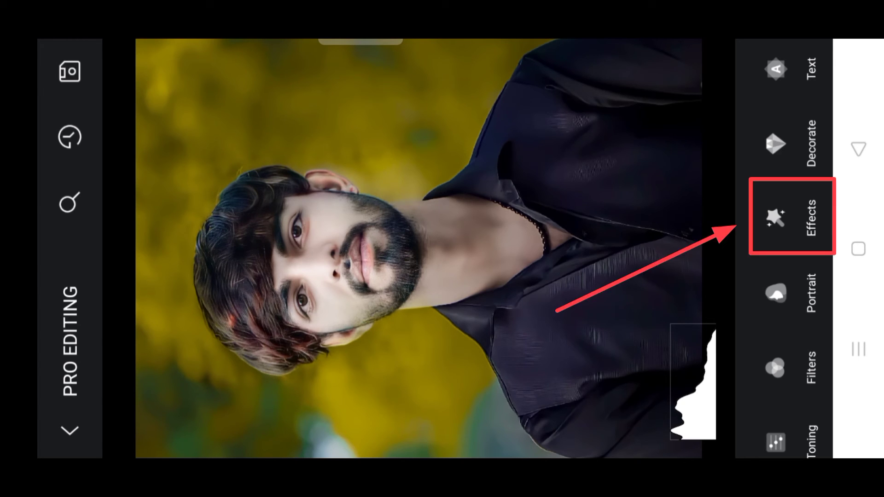
Step: Apply the Soft Smudge effect at preset IV to the entire portrait
left_click(792, 217)
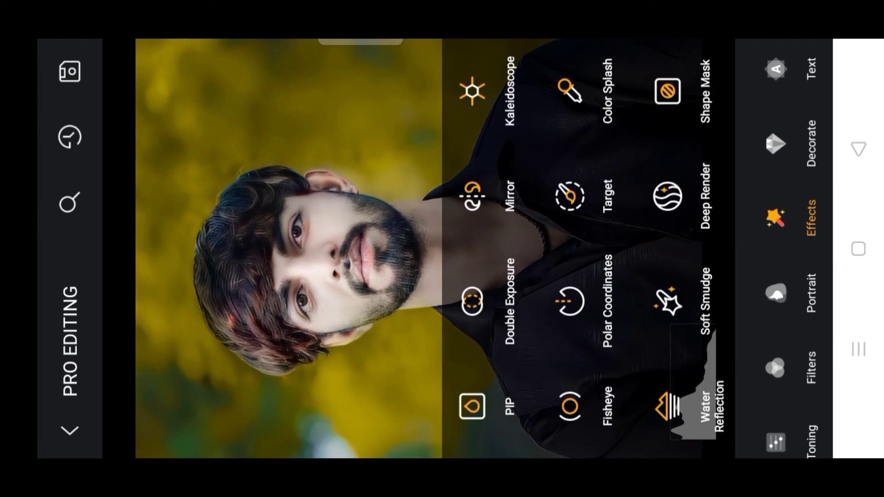
left_click(668, 301)
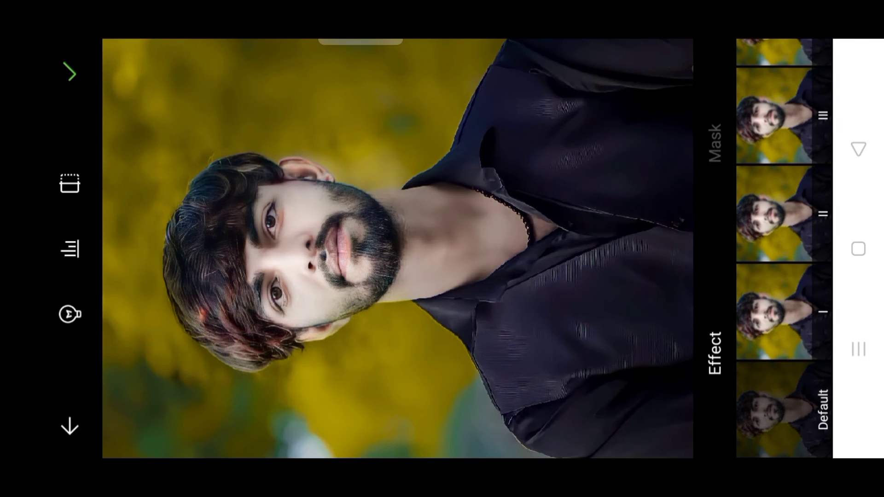
scroll(782, 249, "up", 2)
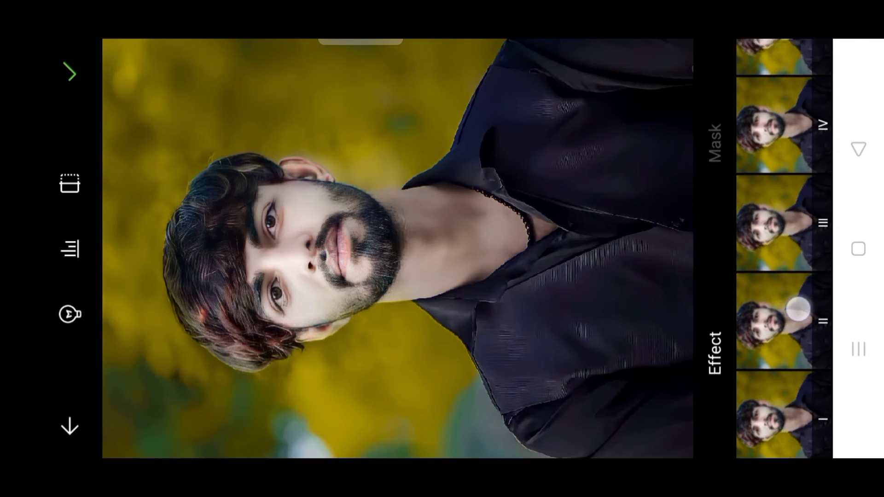
left_click(778, 202)
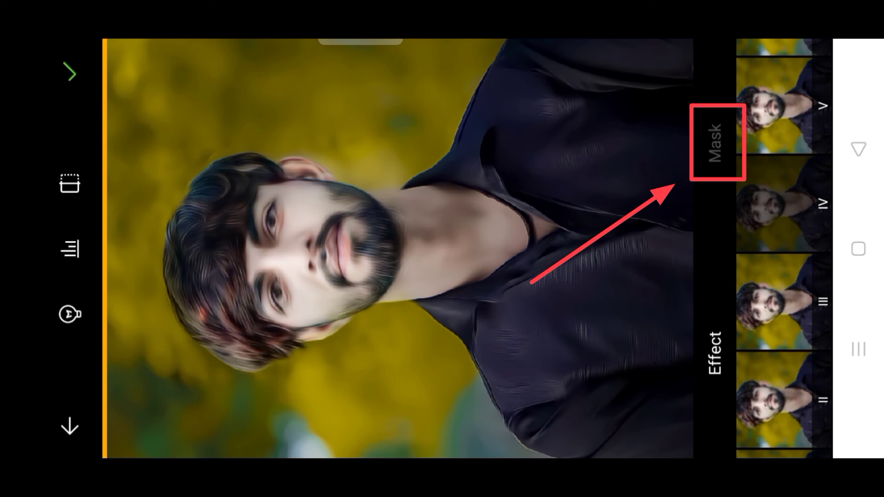
Step: Clear the Soft Smudge mask and paint the effect back onto the hair
left_click(712, 142)
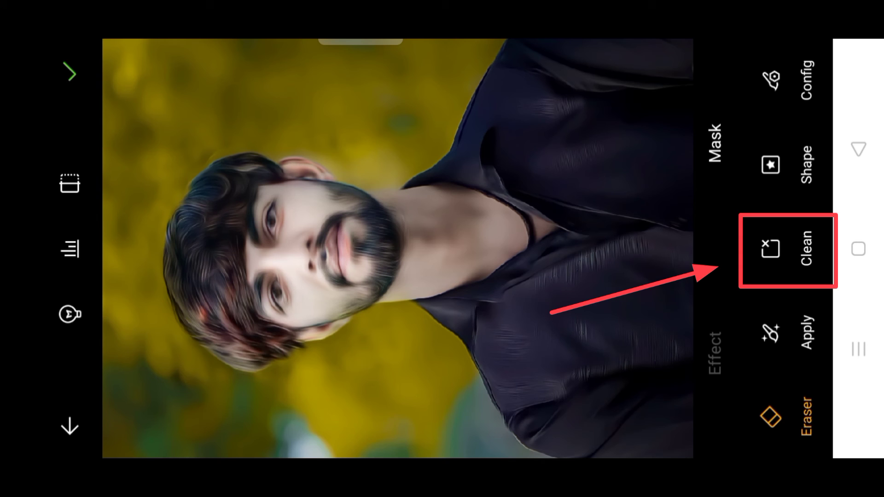
left_click(789, 250)
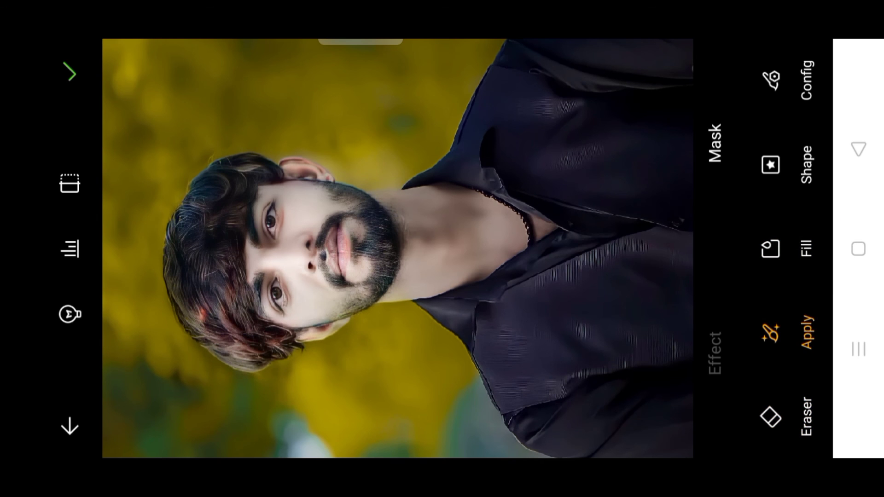
scroll(299, 210, "up", 5)
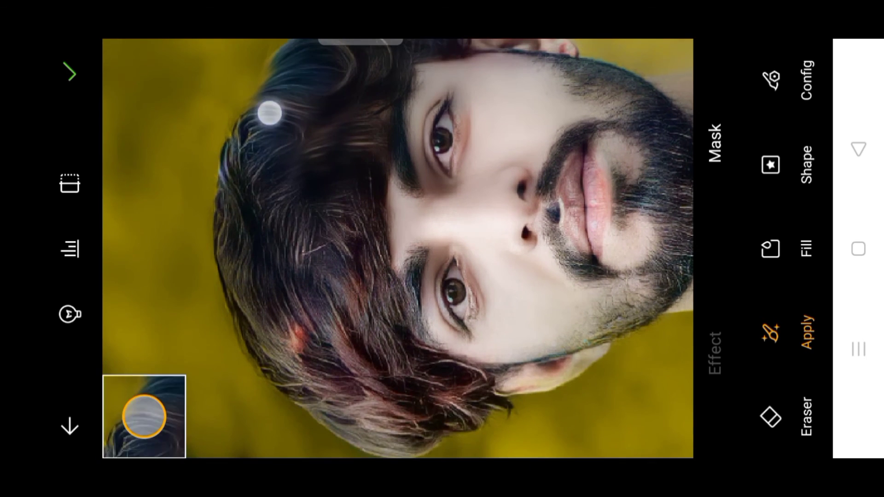
mouse_move(268, 113)
left_mouse_down()
mouse_move(253, 220)
mouse_move(322, 310)
mouse_move(279, 289)
mouse_move(411, 375)
mouse_move(333, 181)
left_mouse_up()
scroll(380, 251, "up", 3)
scroll(421, 320, "down", 2)
scroll(382, 248, "up", 2)
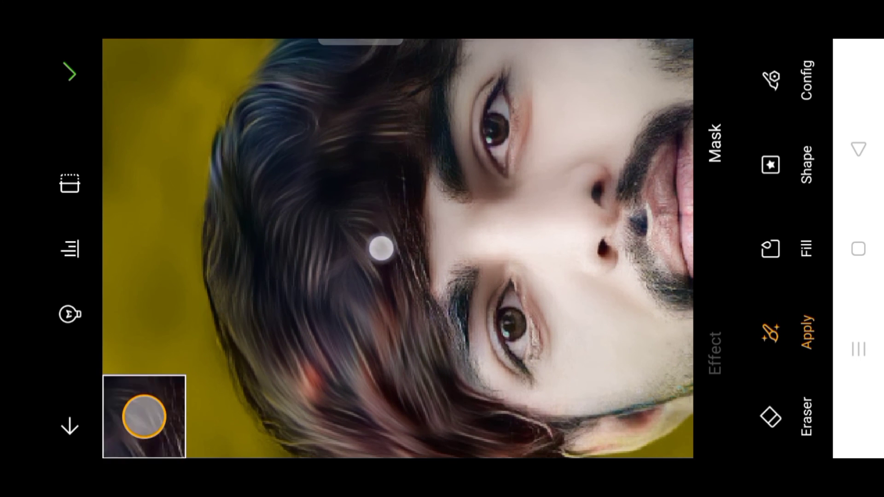
mouse_move(380, 248)
left_mouse_down()
mouse_move(409, 257)
mouse_move(419, 276)
left_mouse_up()
scroll(473, 291, "up", 2)
scroll(449, 324, "up", 2)
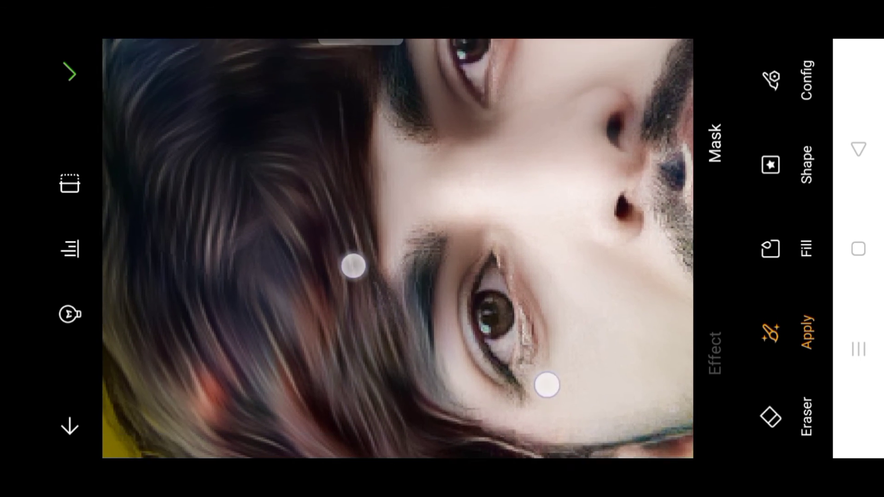
scroll(437, 265, "down", 3)
scroll(409, 202, "down", 2)
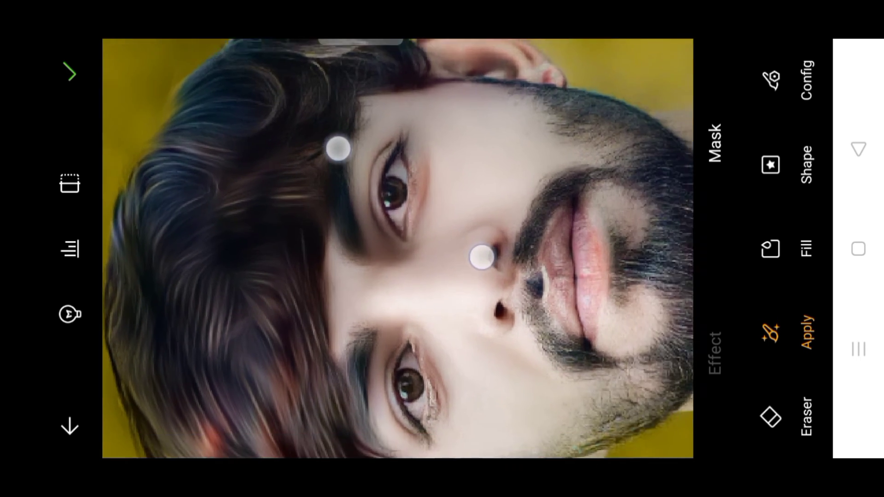
scroll(491, 225, "up", 3)
Step: Paint the smudge mask over the beard beside the lips and along the jaw
left_click_drag(400, 188, 524, 308)
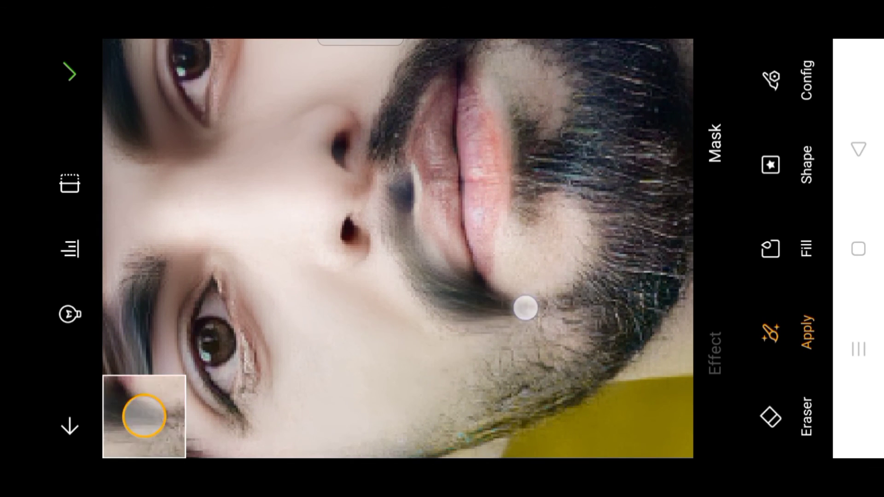
scroll(488, 218, "down", 1)
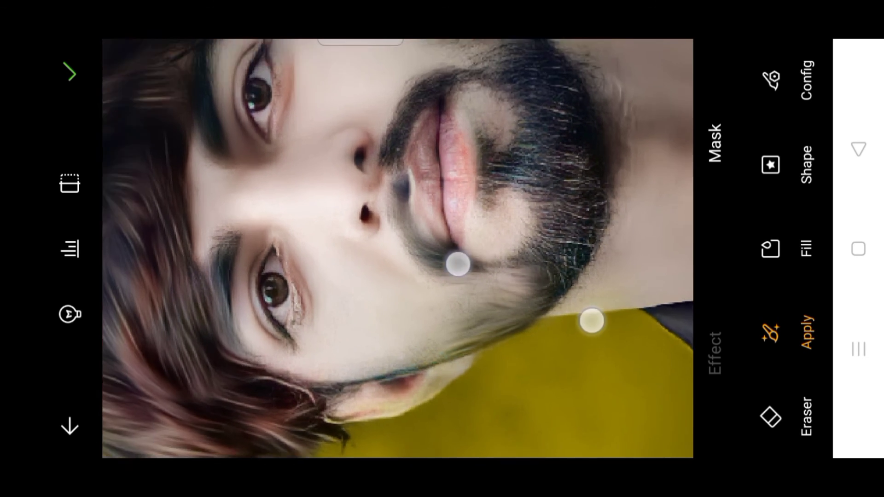
scroll(523, 290, "down", 1)
left_click(534, 291)
mouse_move(534, 291)
left_mouse_down()
mouse_move(565, 257)
mouse_move(404, 108)
left_mouse_up()
scroll(527, 243, "up", 1)
scroll(526, 243, "up", 1)
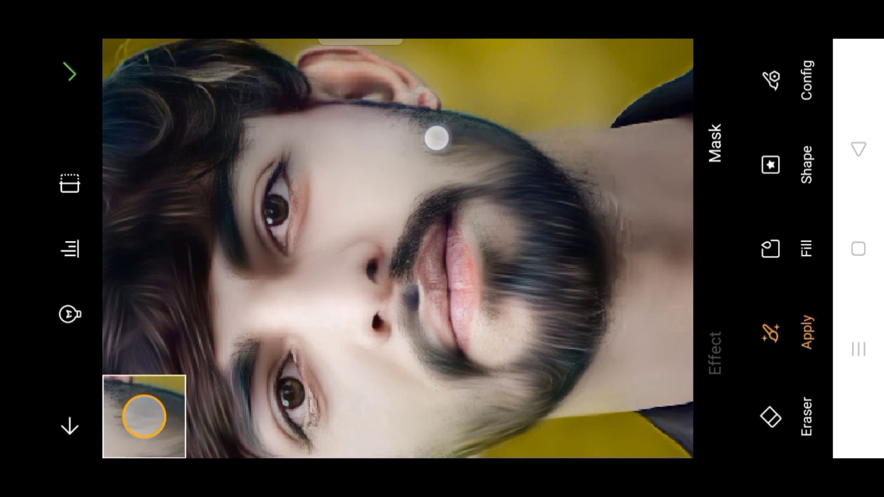
scroll(442, 194, "up", 3)
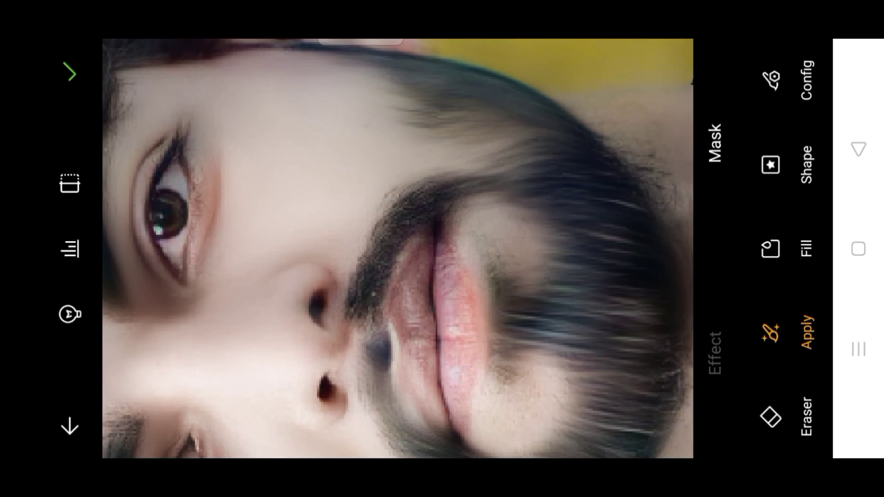
Step: Extend the smudge mask to the area above the lips and the neck below the chin
left_click_drag(369, 254, 463, 184)
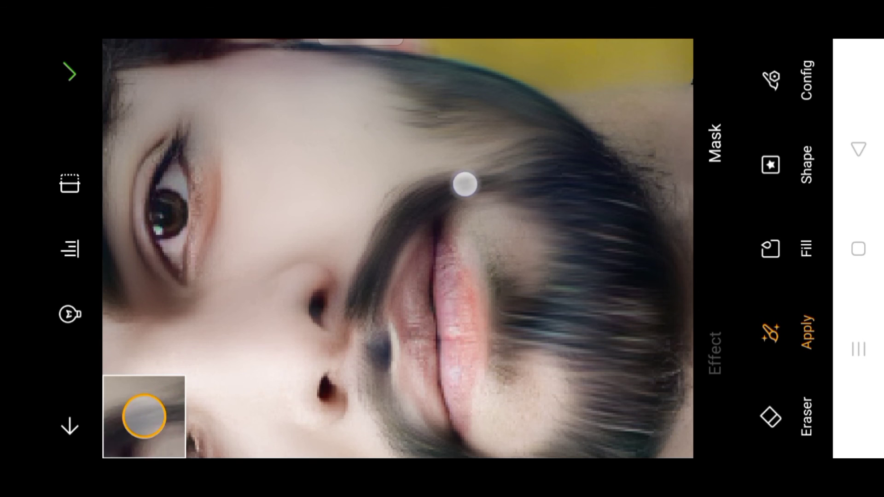
scroll(483, 228, "down", 3)
scroll(483, 229, "down", 5)
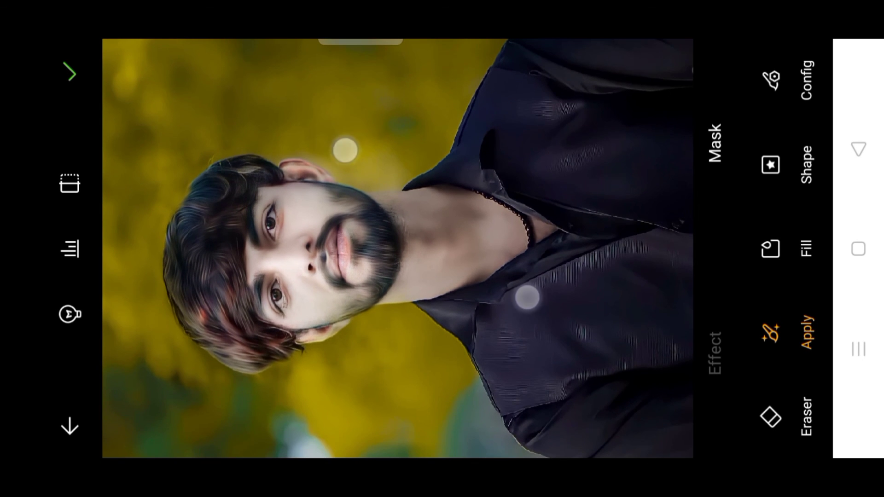
scroll(401, 190, "up", 5)
left_click_drag(420, 349, 386, 313)
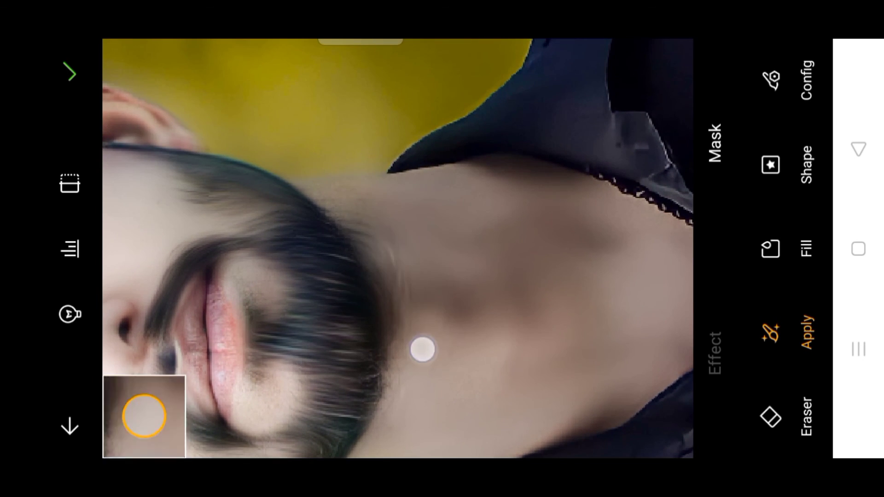
scroll(452, 245, "down", 5)
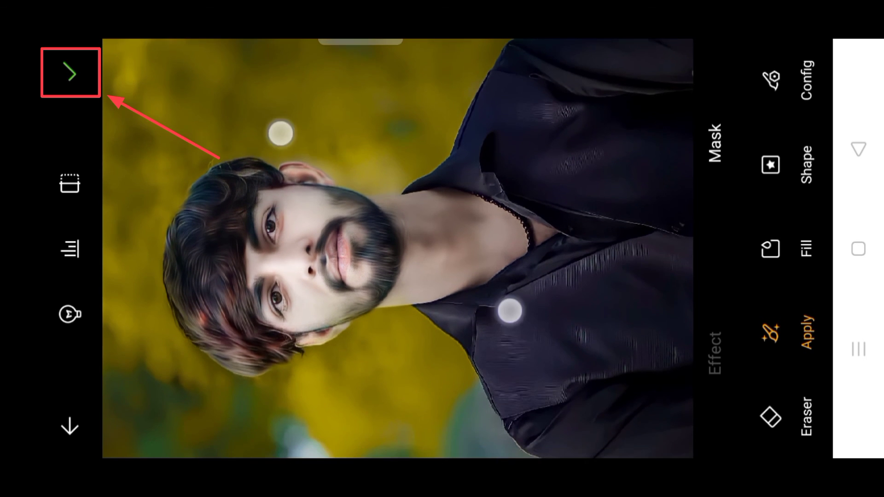
Step: Commit the masked smudge and save the portrait to the gallery as JPG100
left_click(530, 268)
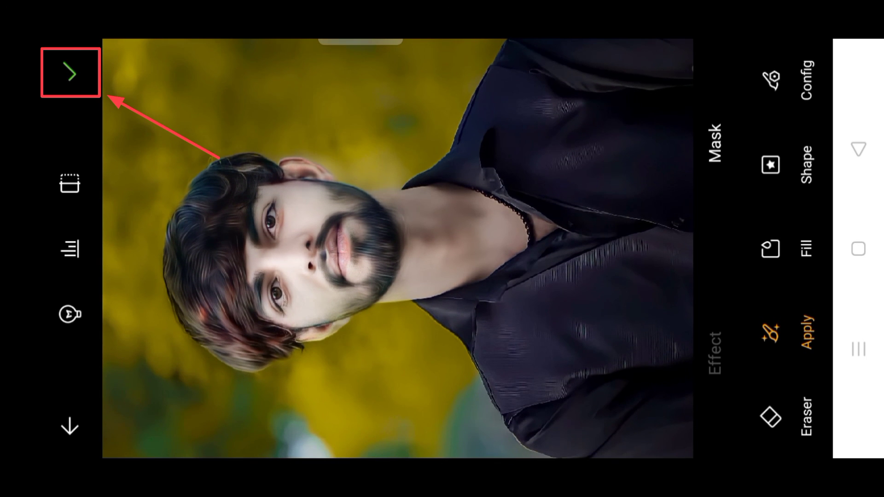
left_click(460, 248)
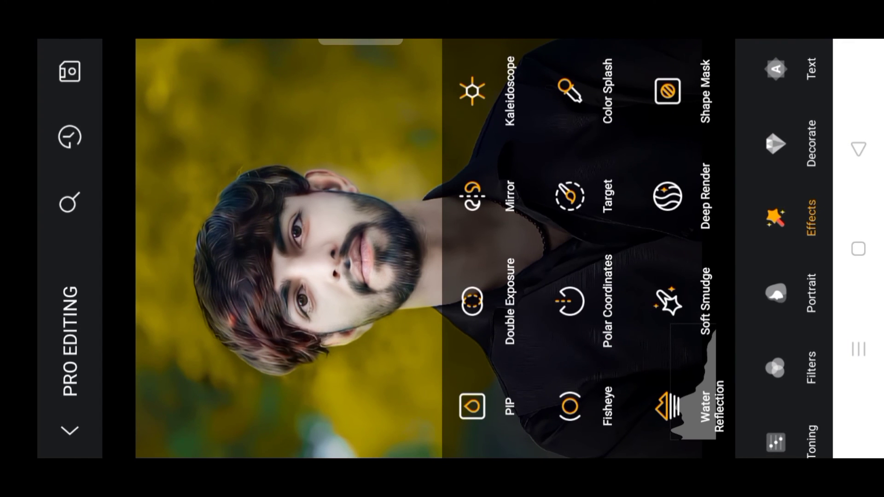
left_click(333, 221)
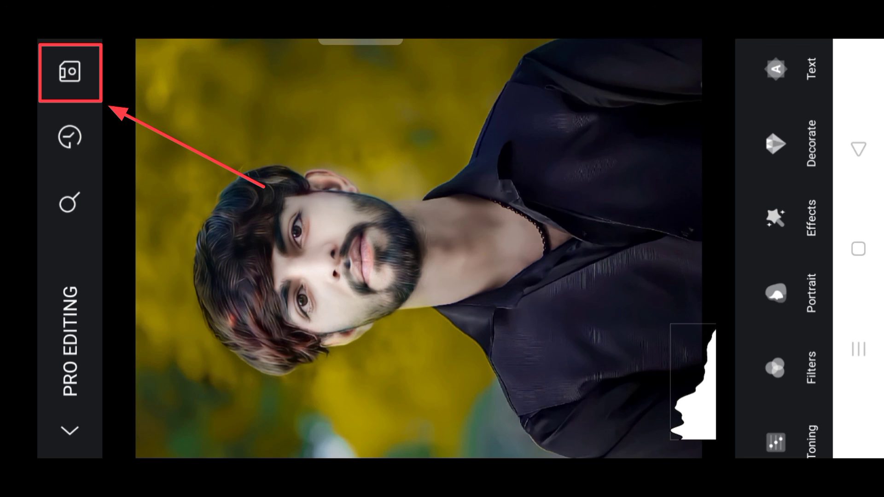
left_click(69, 71)
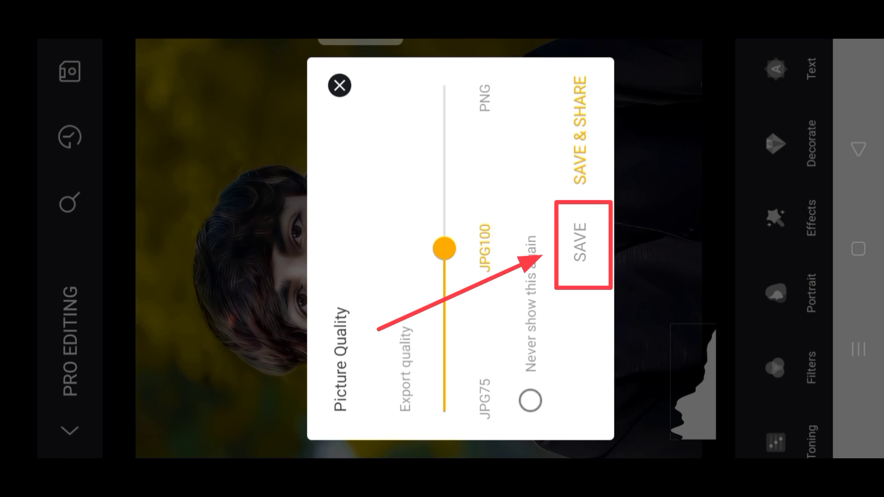
left_click(579, 242)
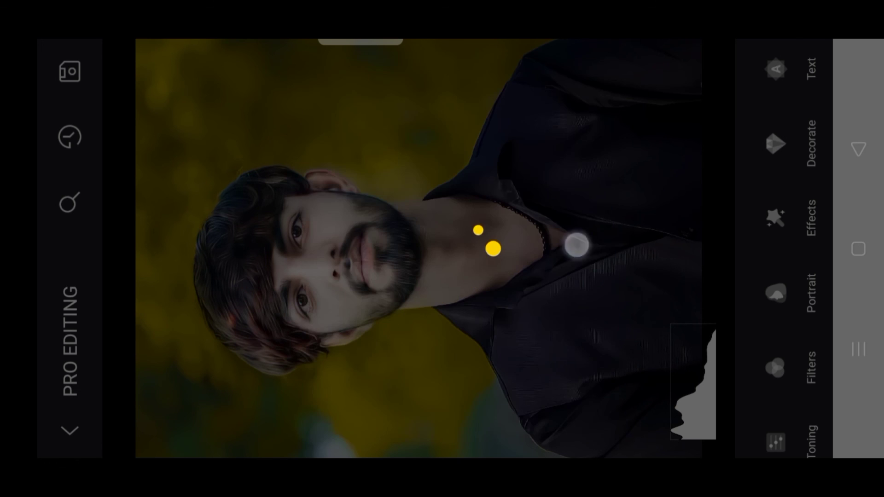